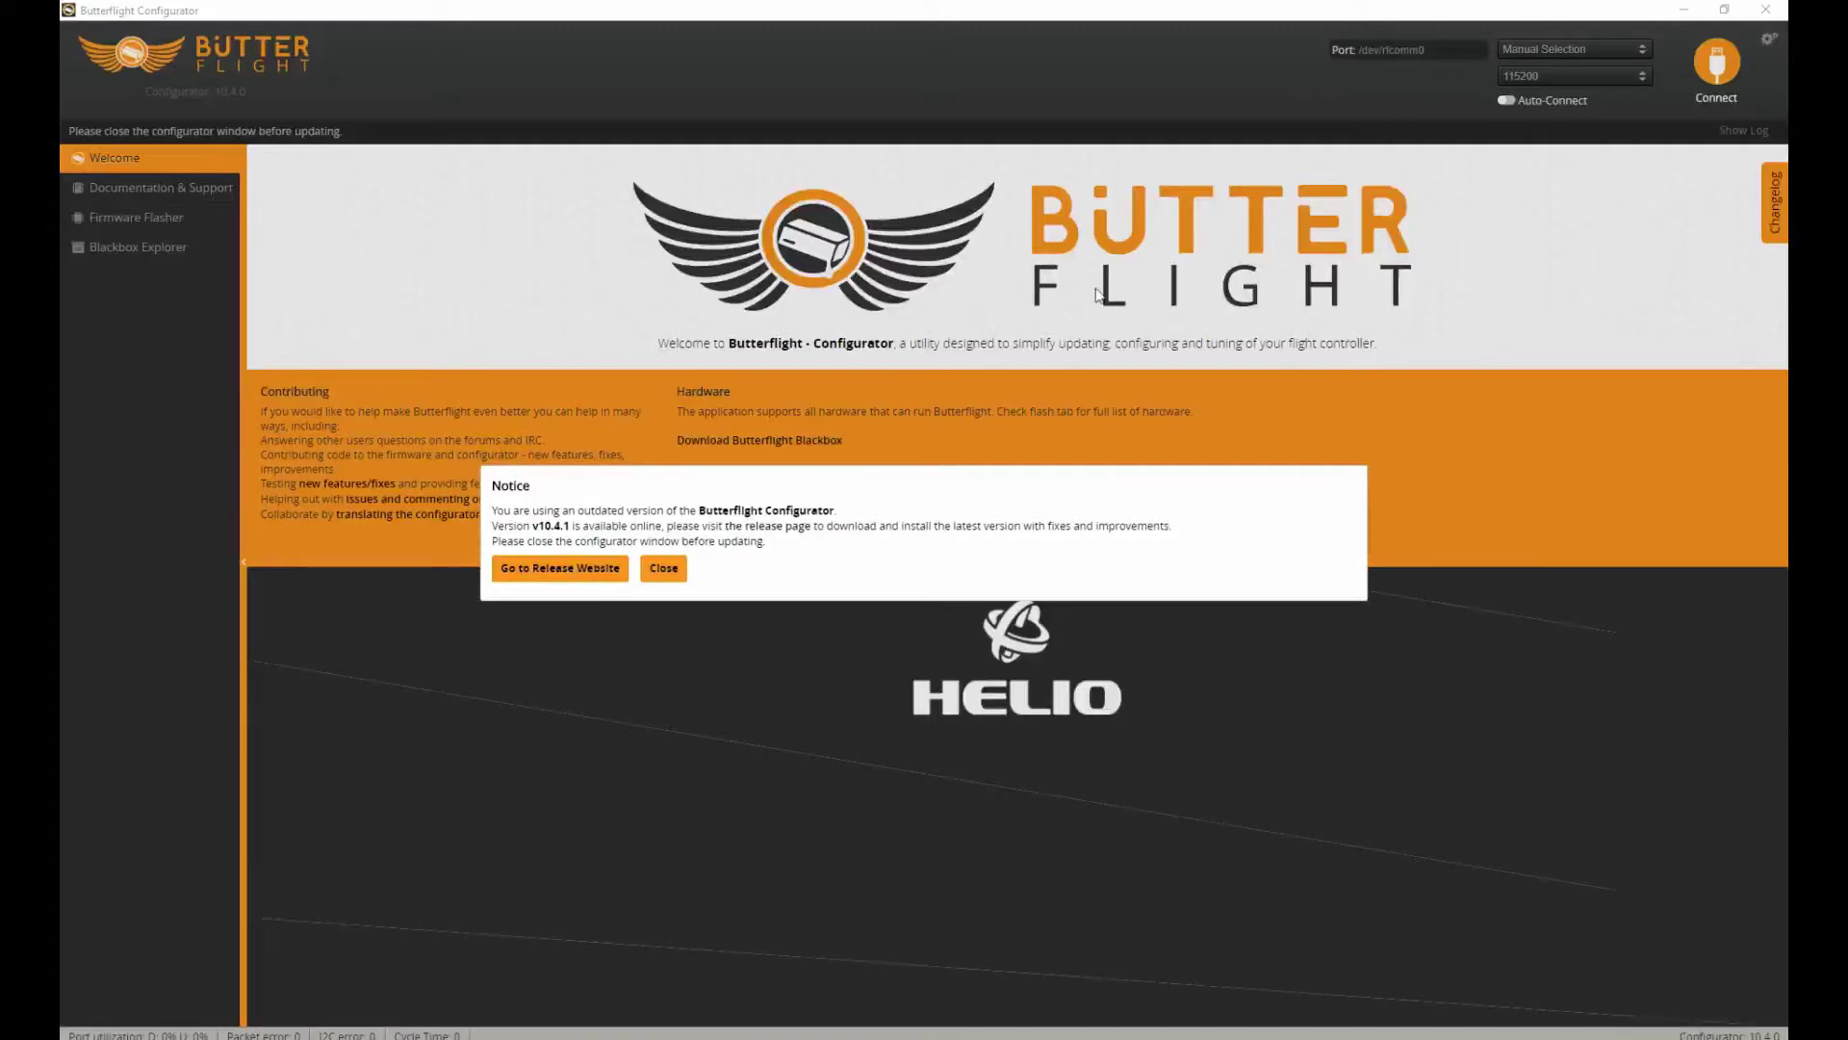
Step: Open the Butterflight Configurator 10.4.1 GitHub release page full-screen and read its notes
click(535, 576)
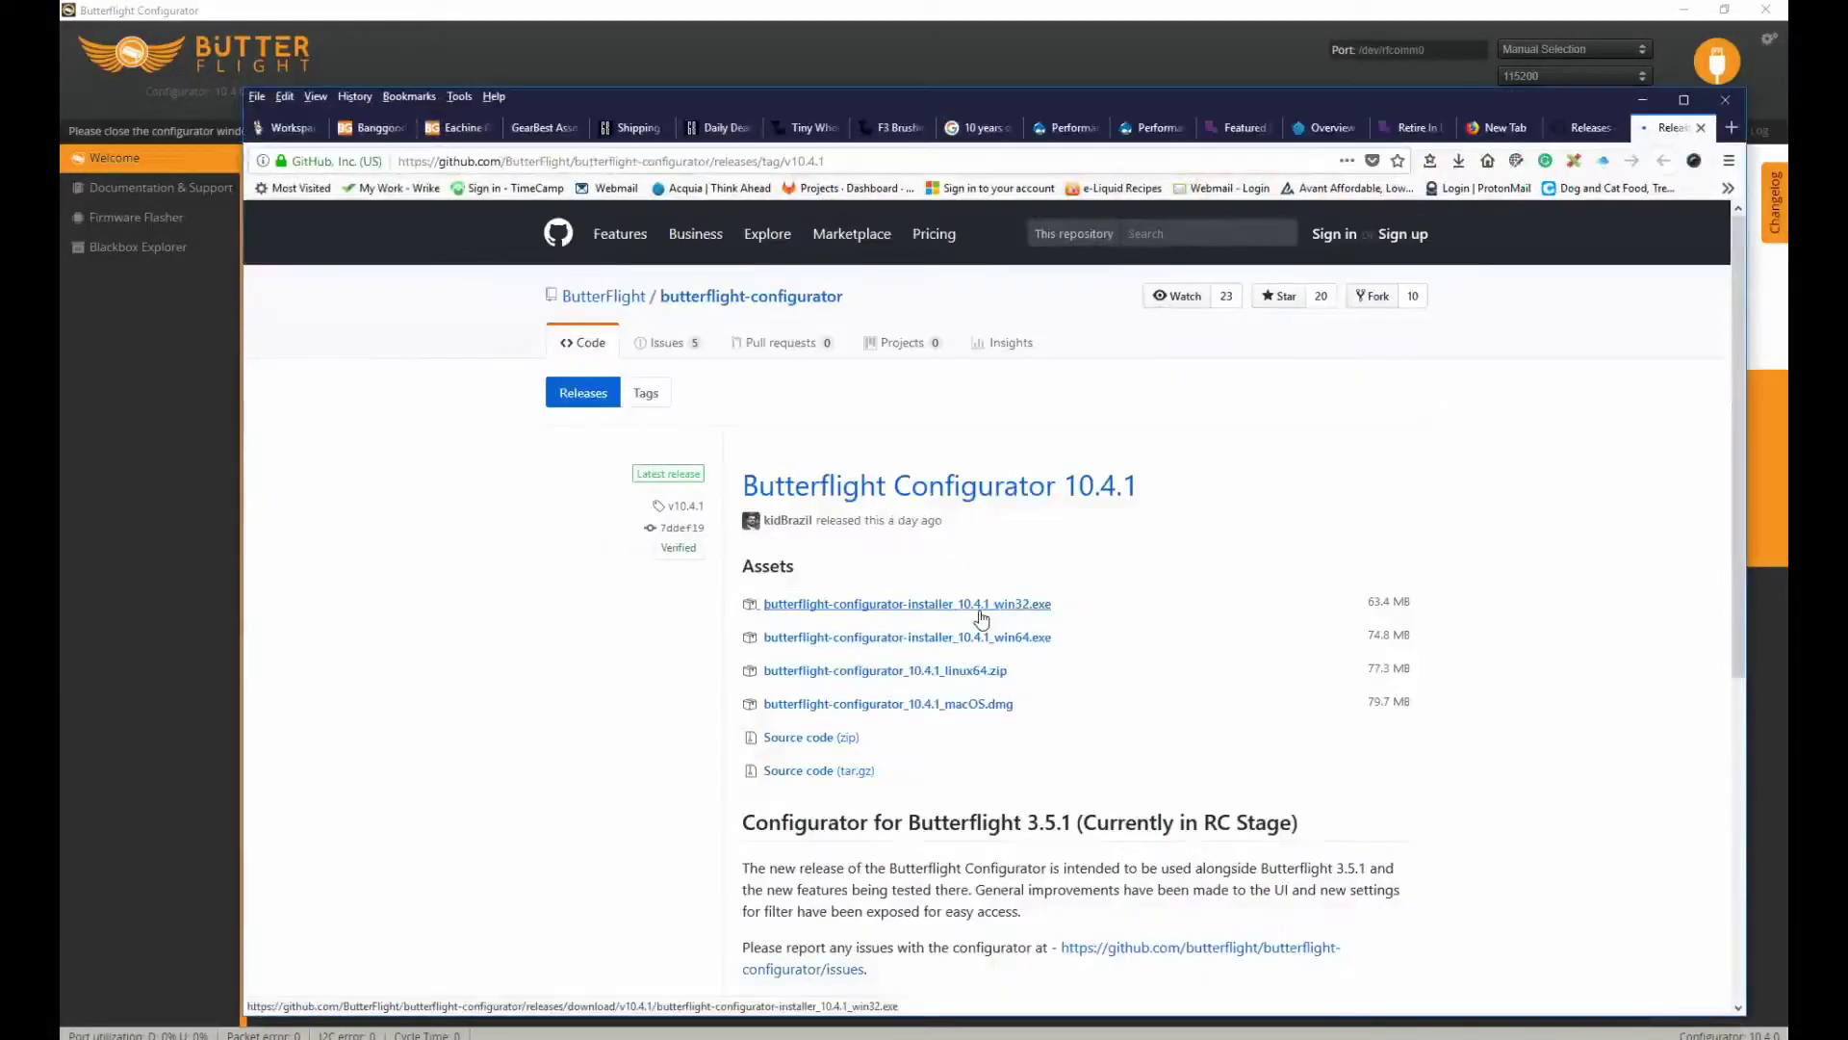
drag(1055, 95, 1011, 8)
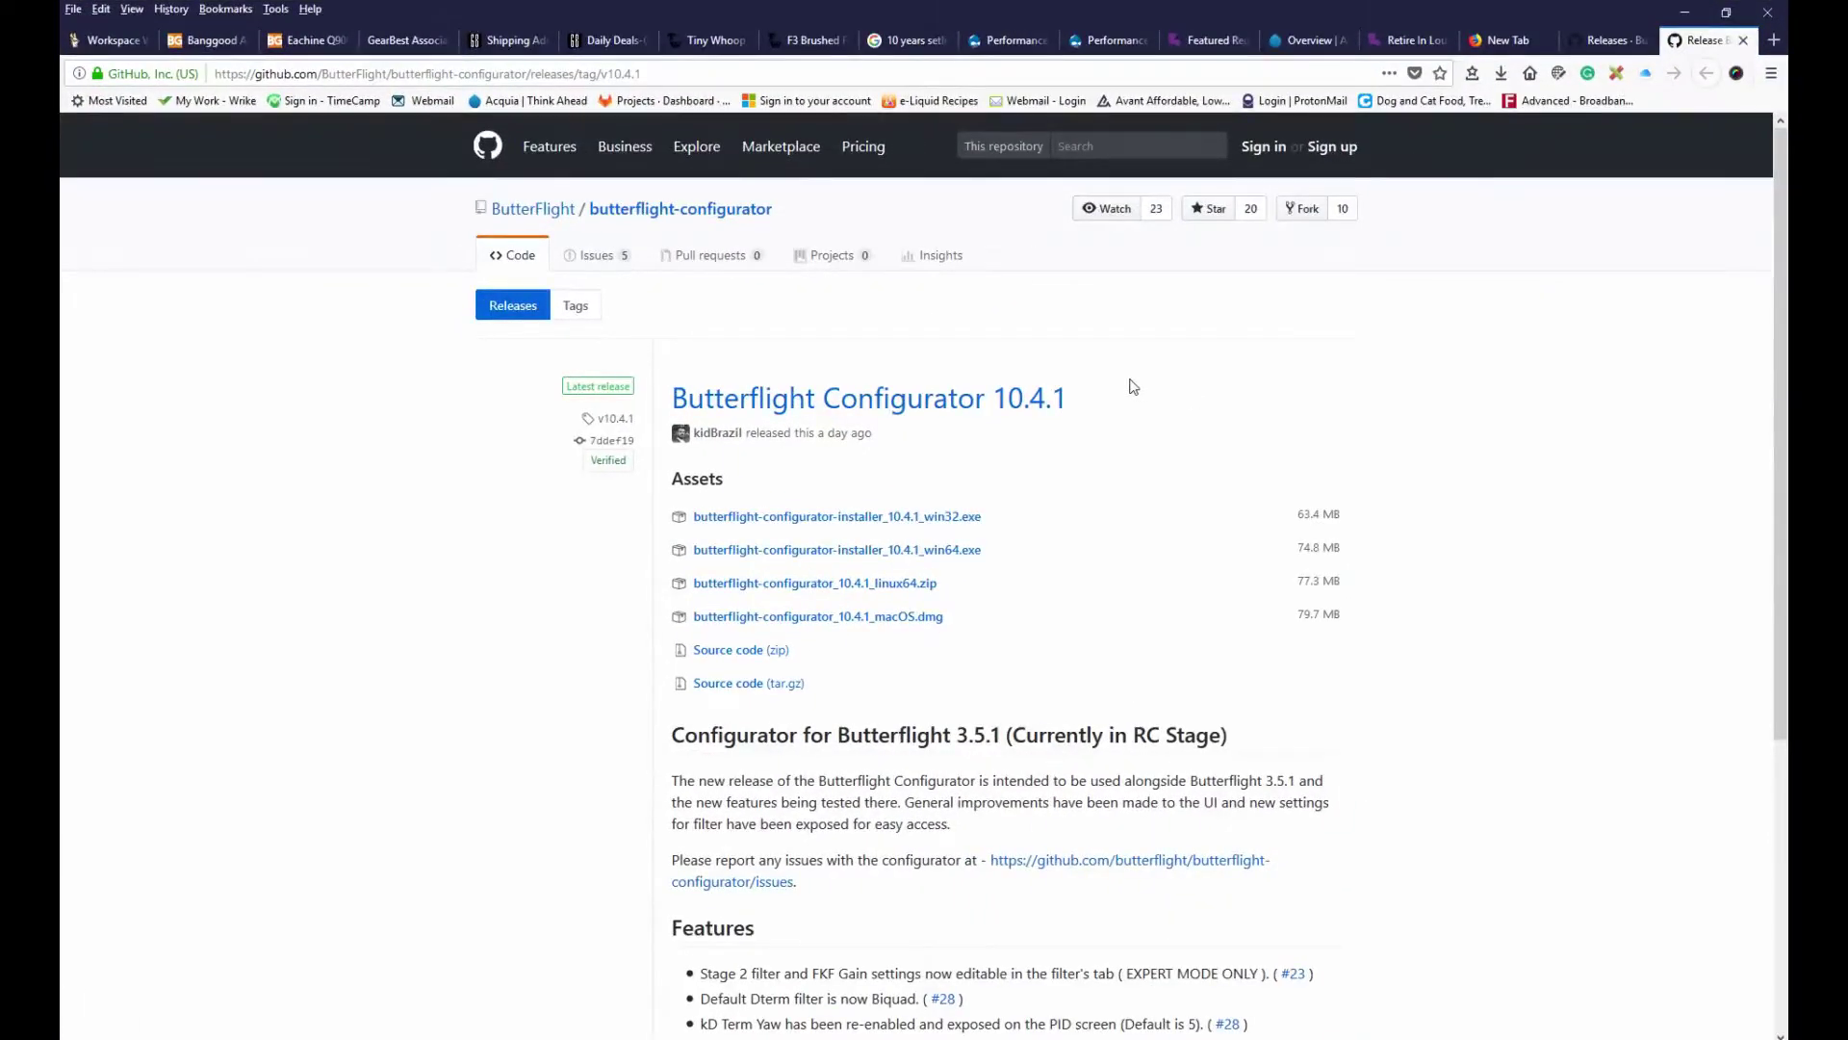
scroll(1126, 386, down, 3)
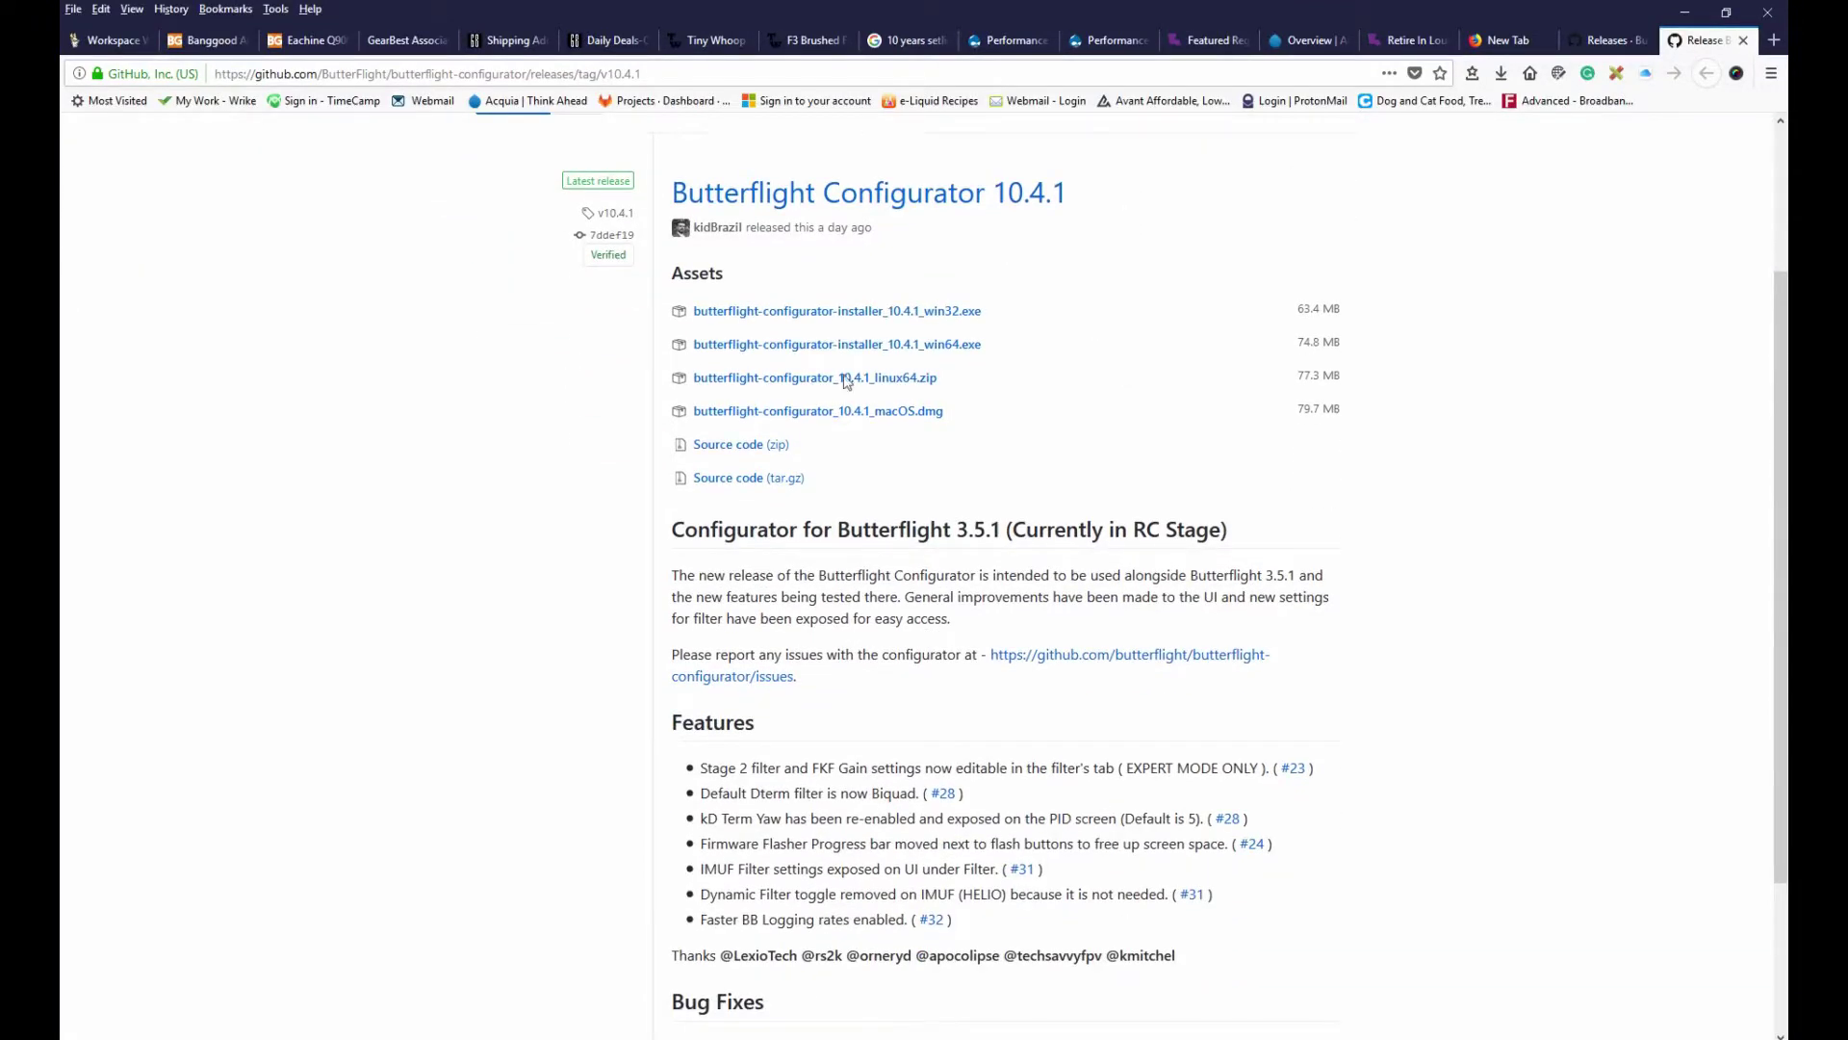
scroll(1055, 623, down, 3)
scroll(1059, 629, down, 1)
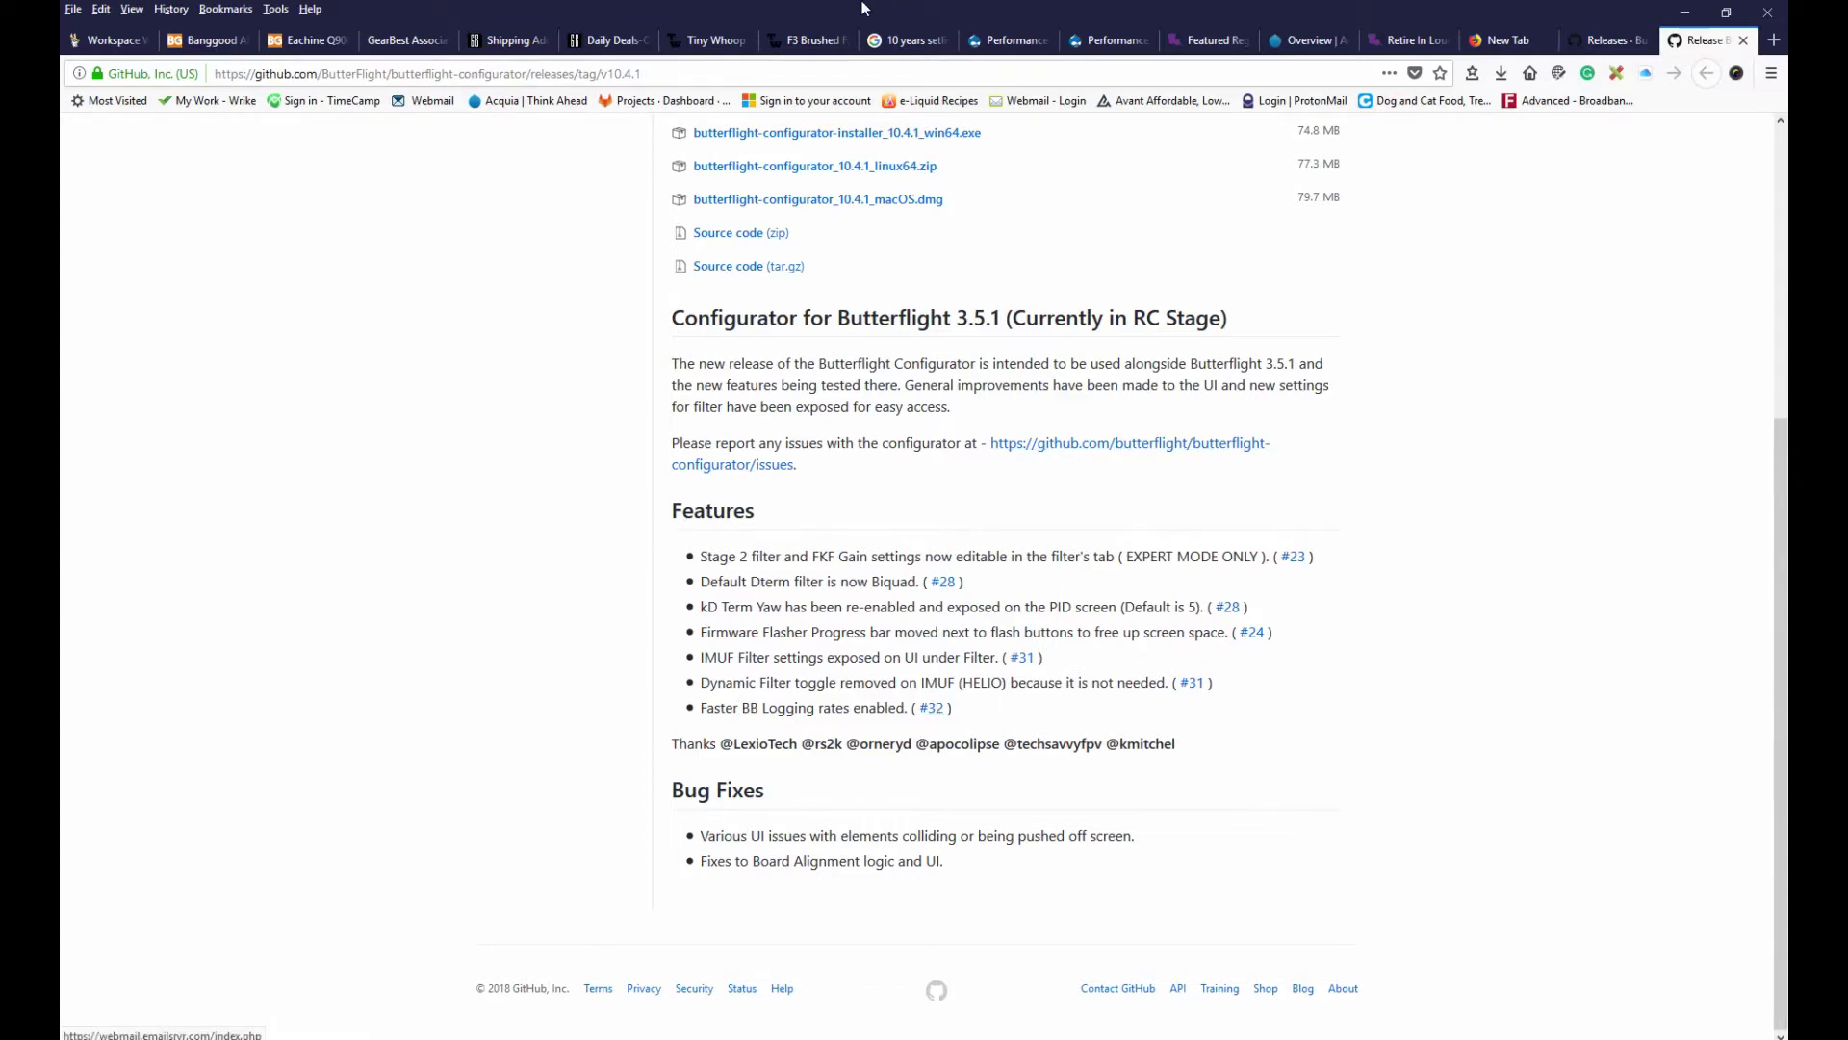
Step: Restore and minimize Firefox, then switch back to the release page
click(1726, 14)
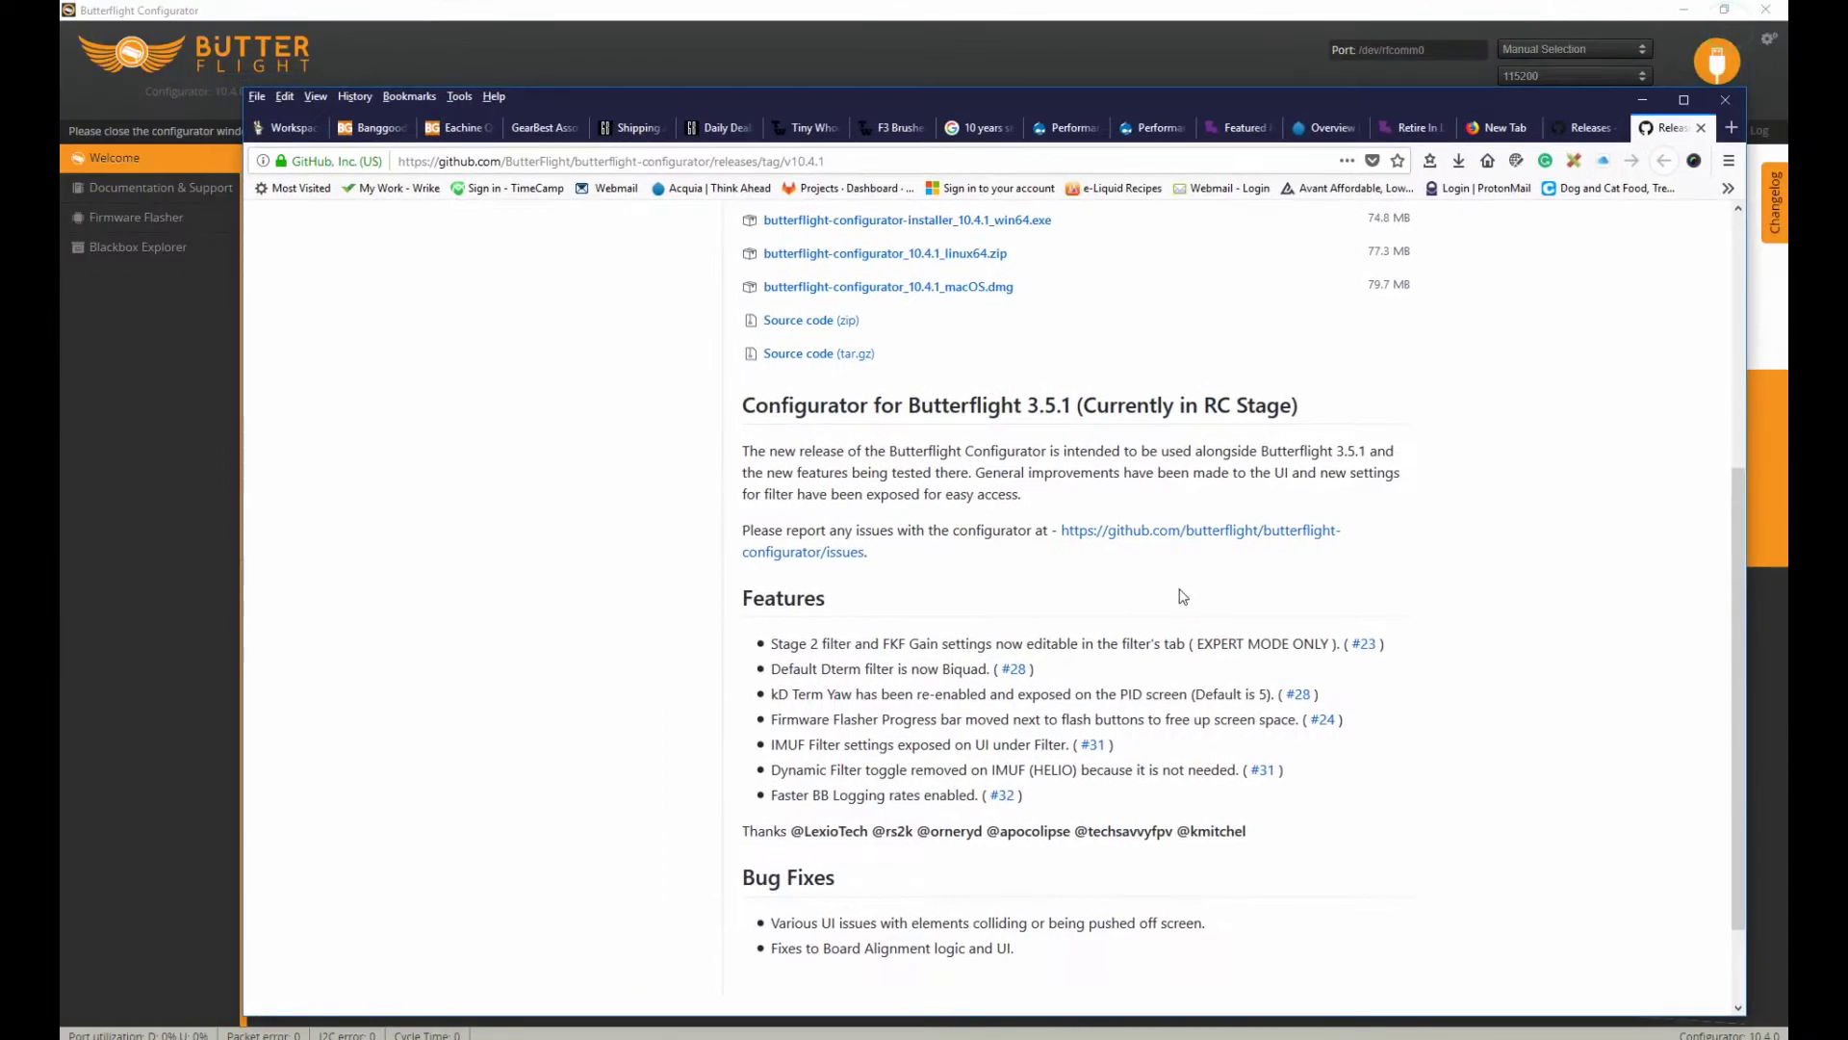
key(super+Down)
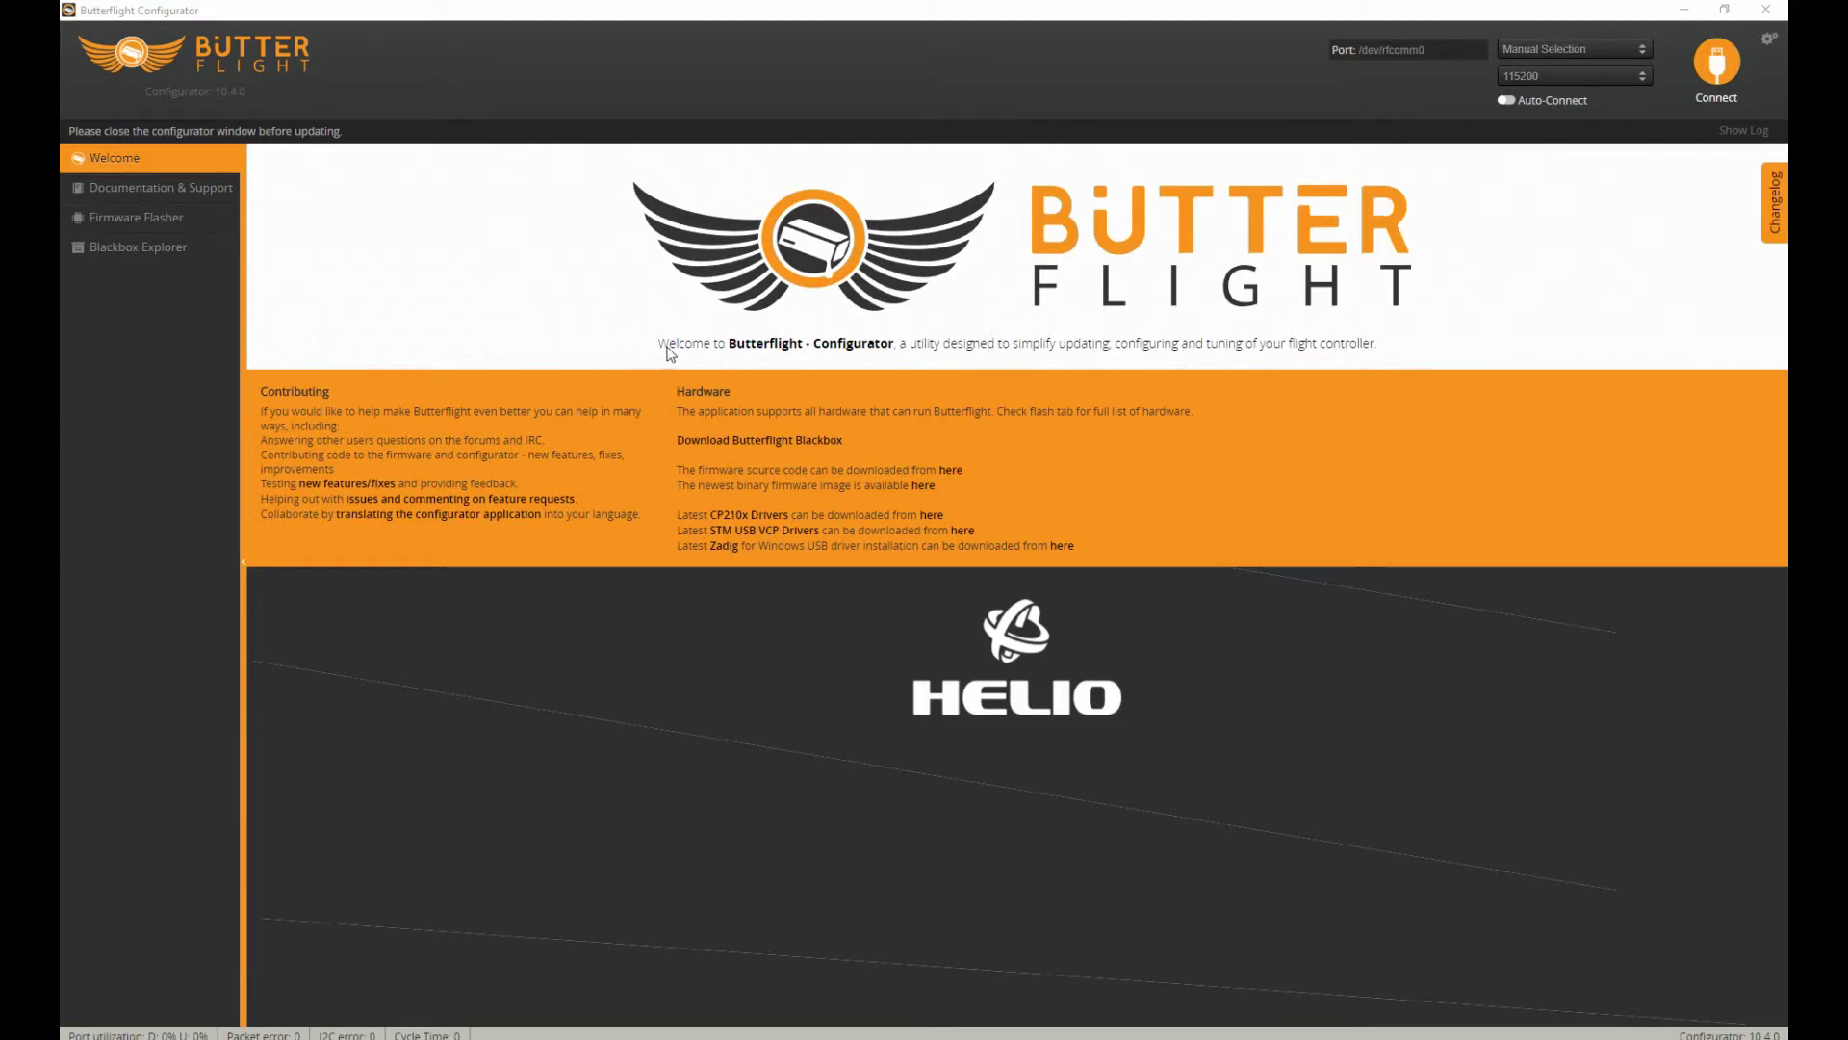
key(alt+Tab)
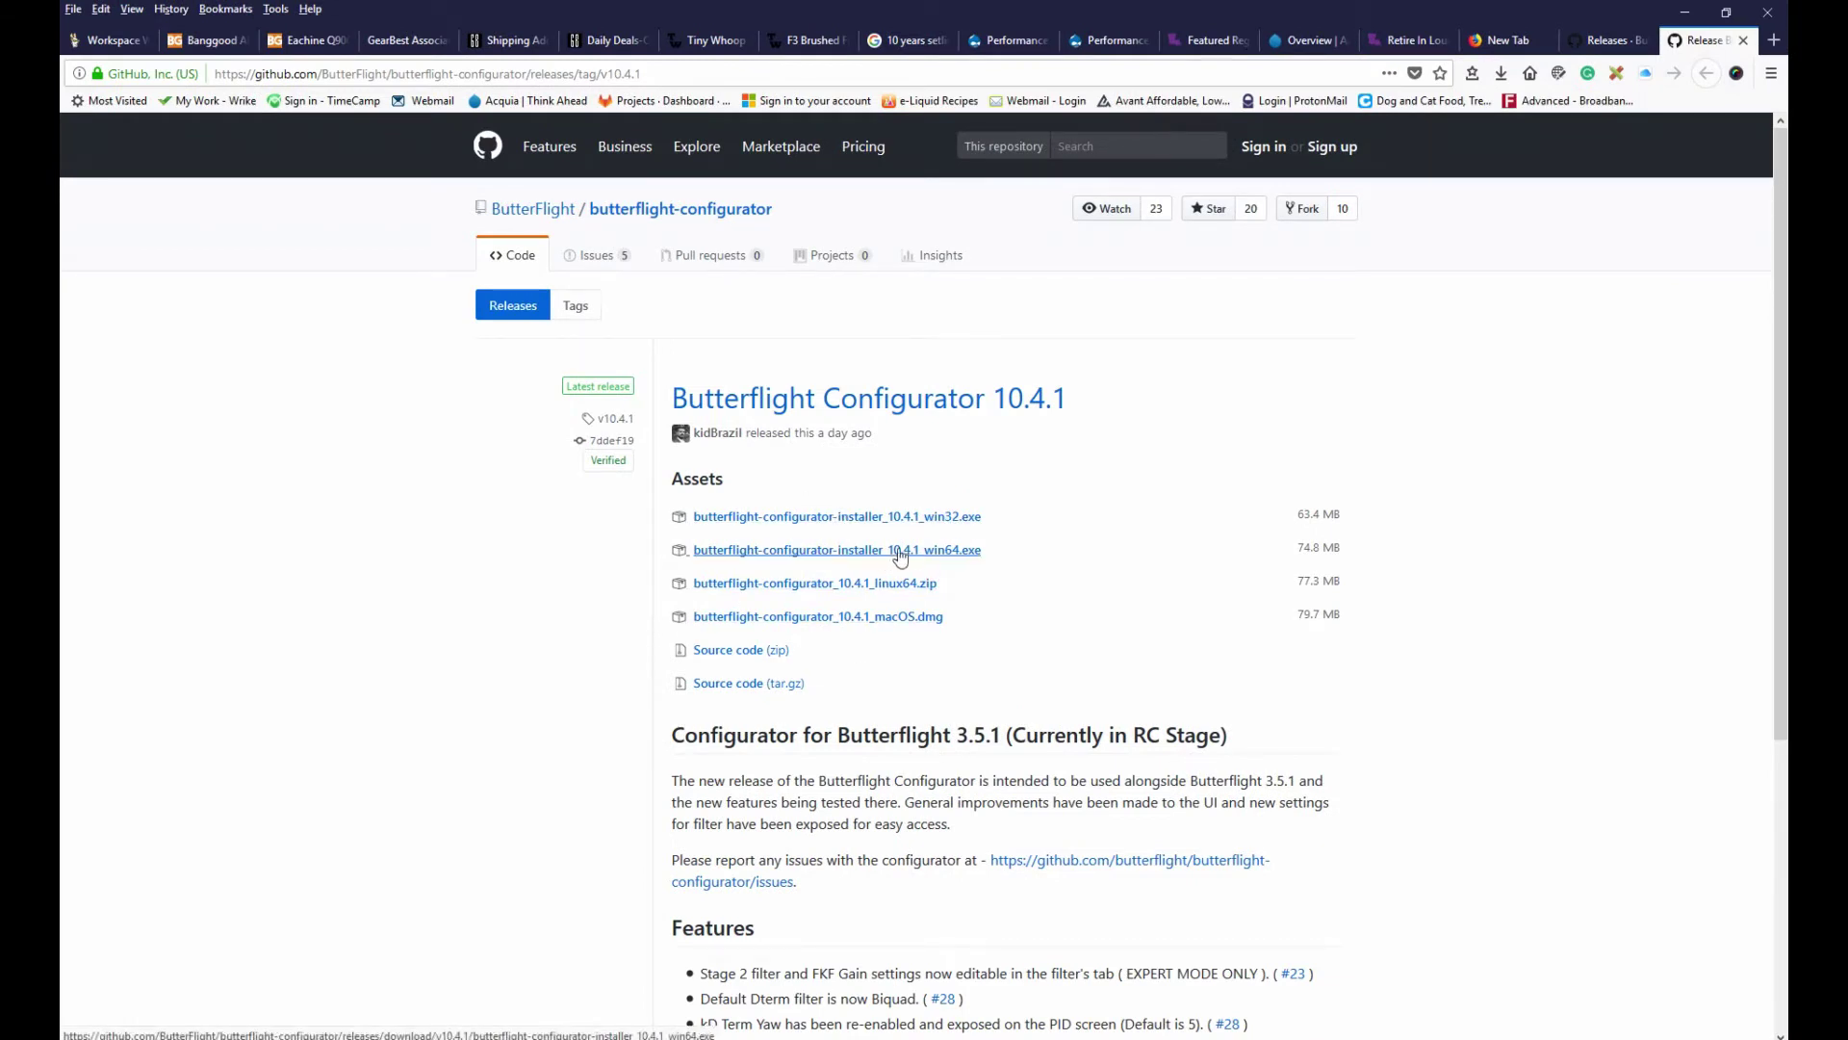
Step: Run the downloaded win64 installer, accept the licence, and install to the default location
click(1501, 73)
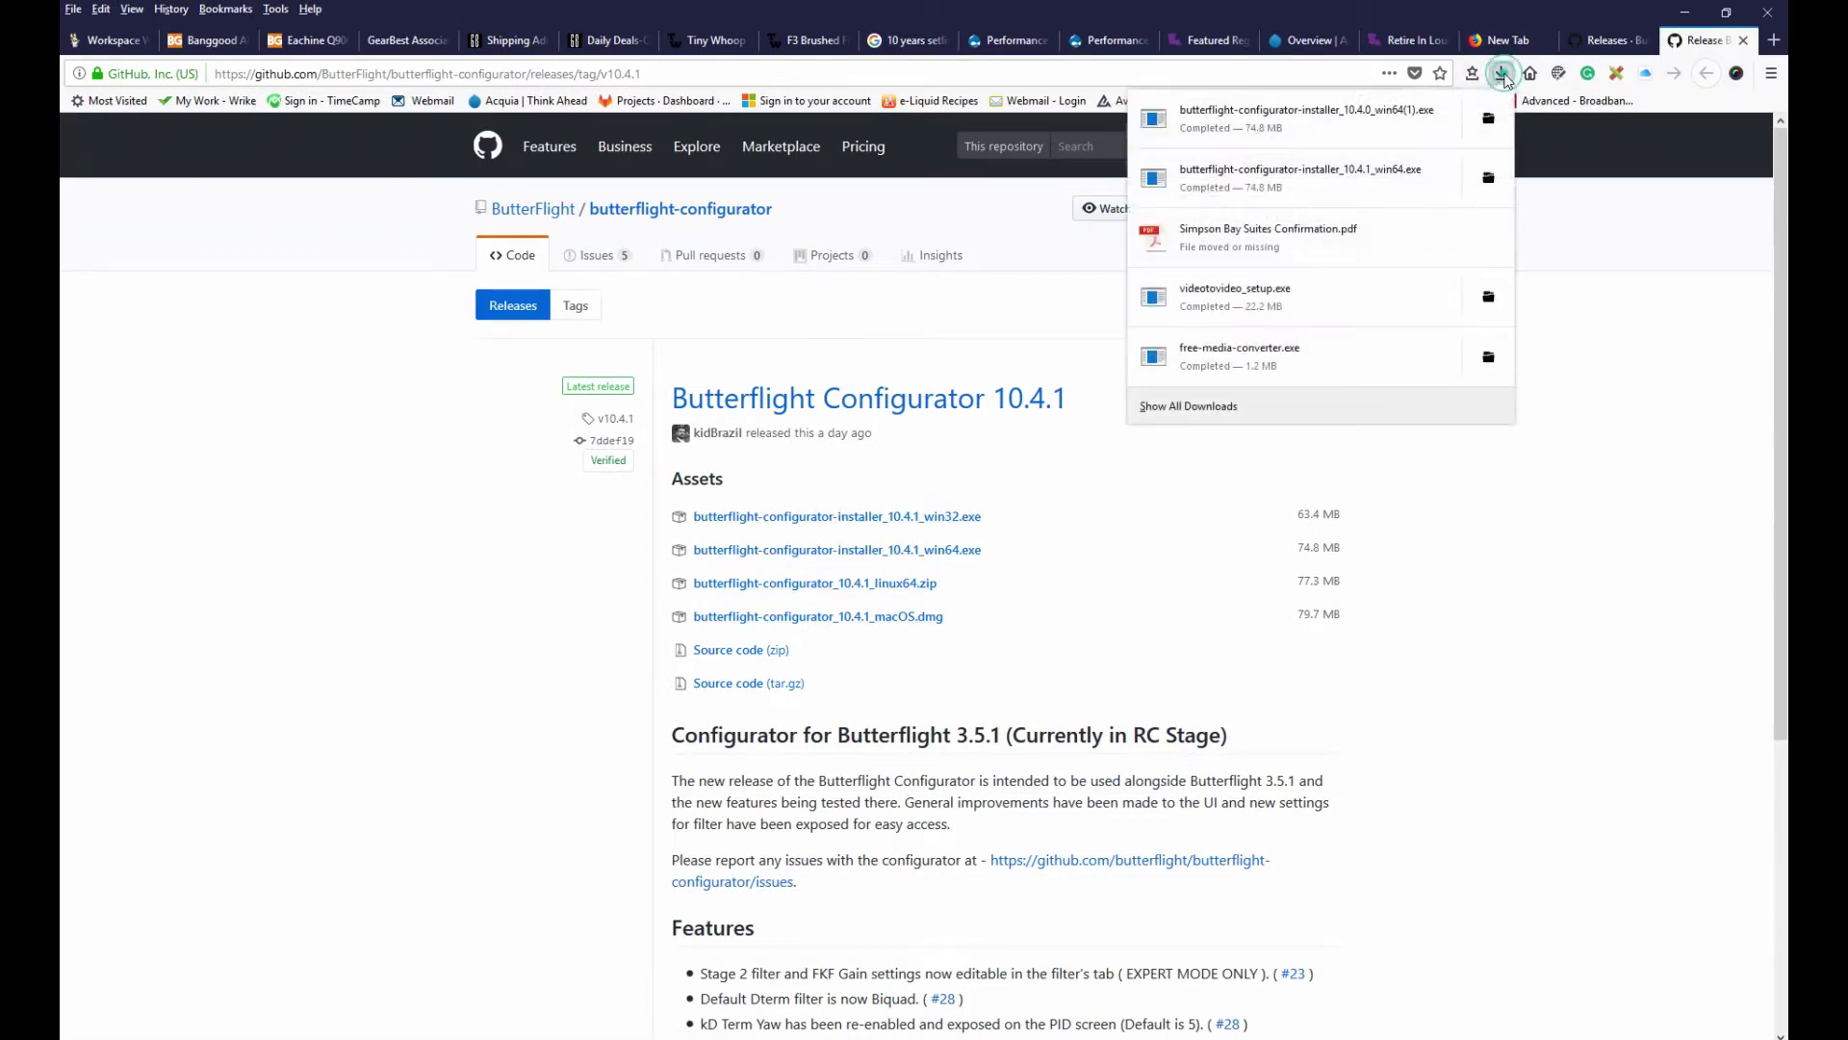
click(1273, 174)
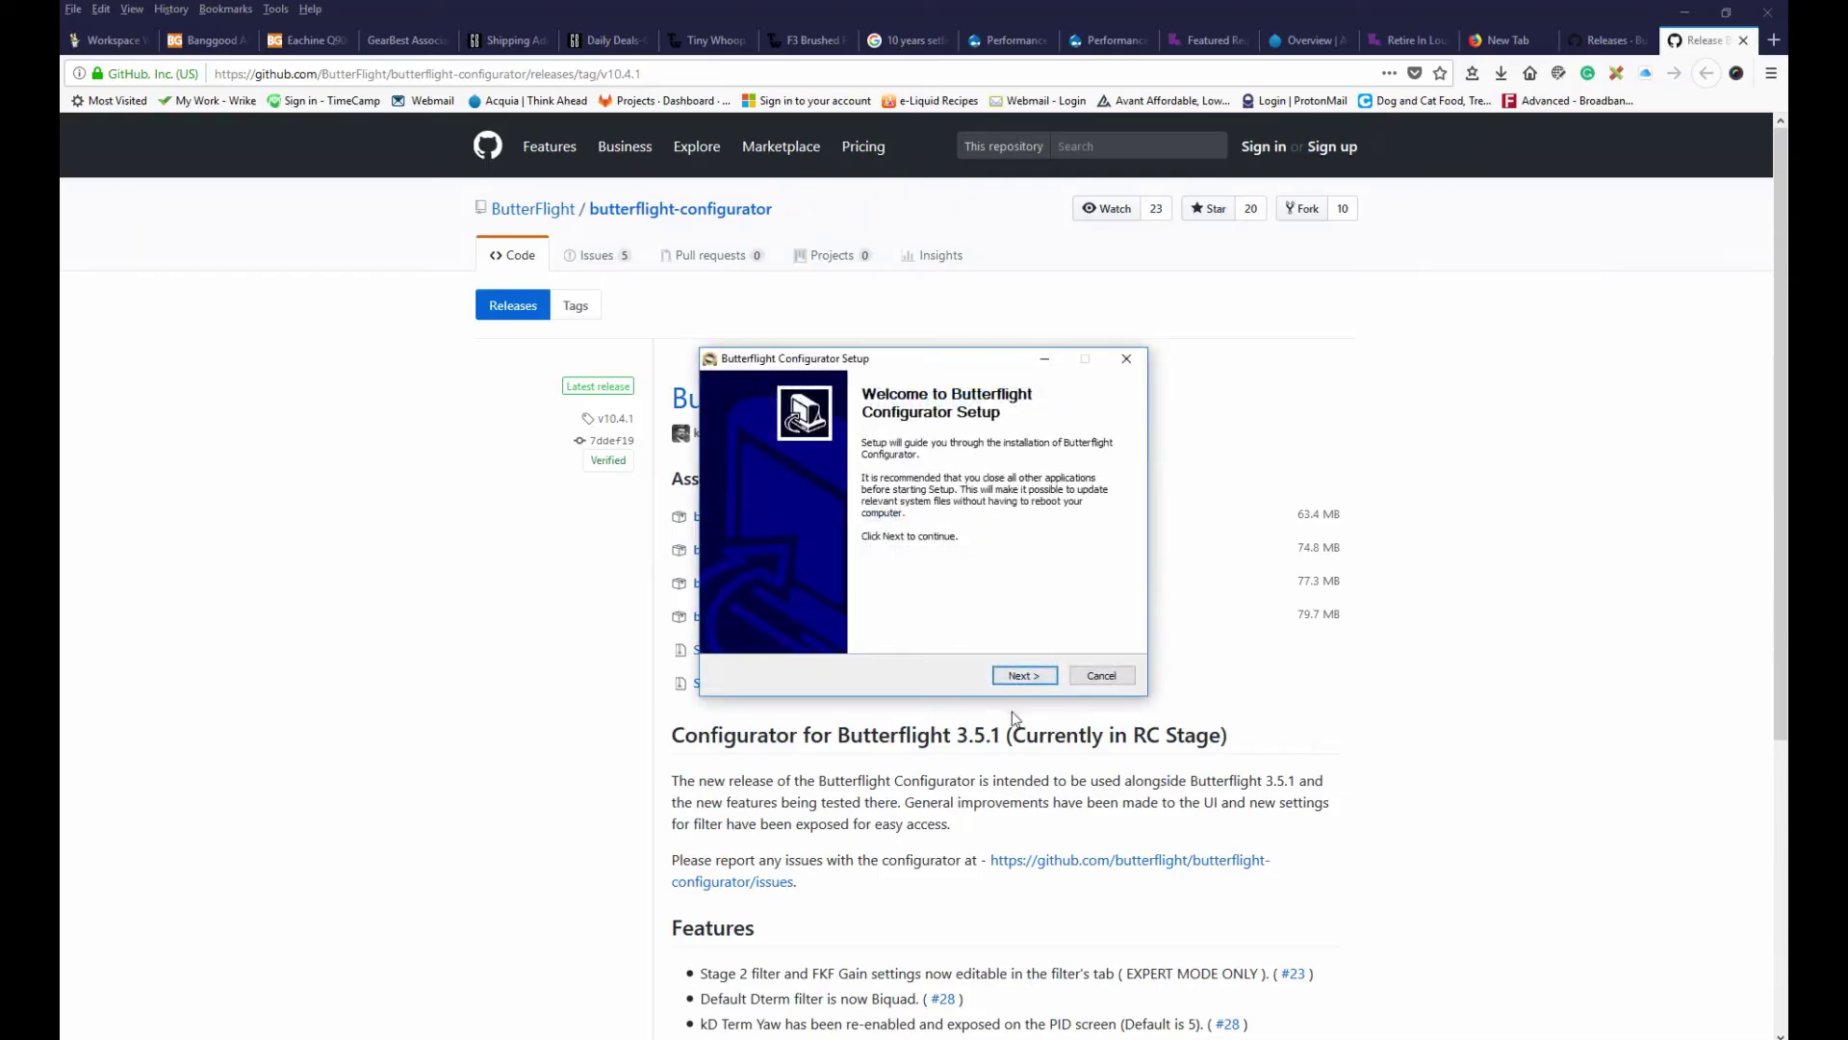
click(1038, 679)
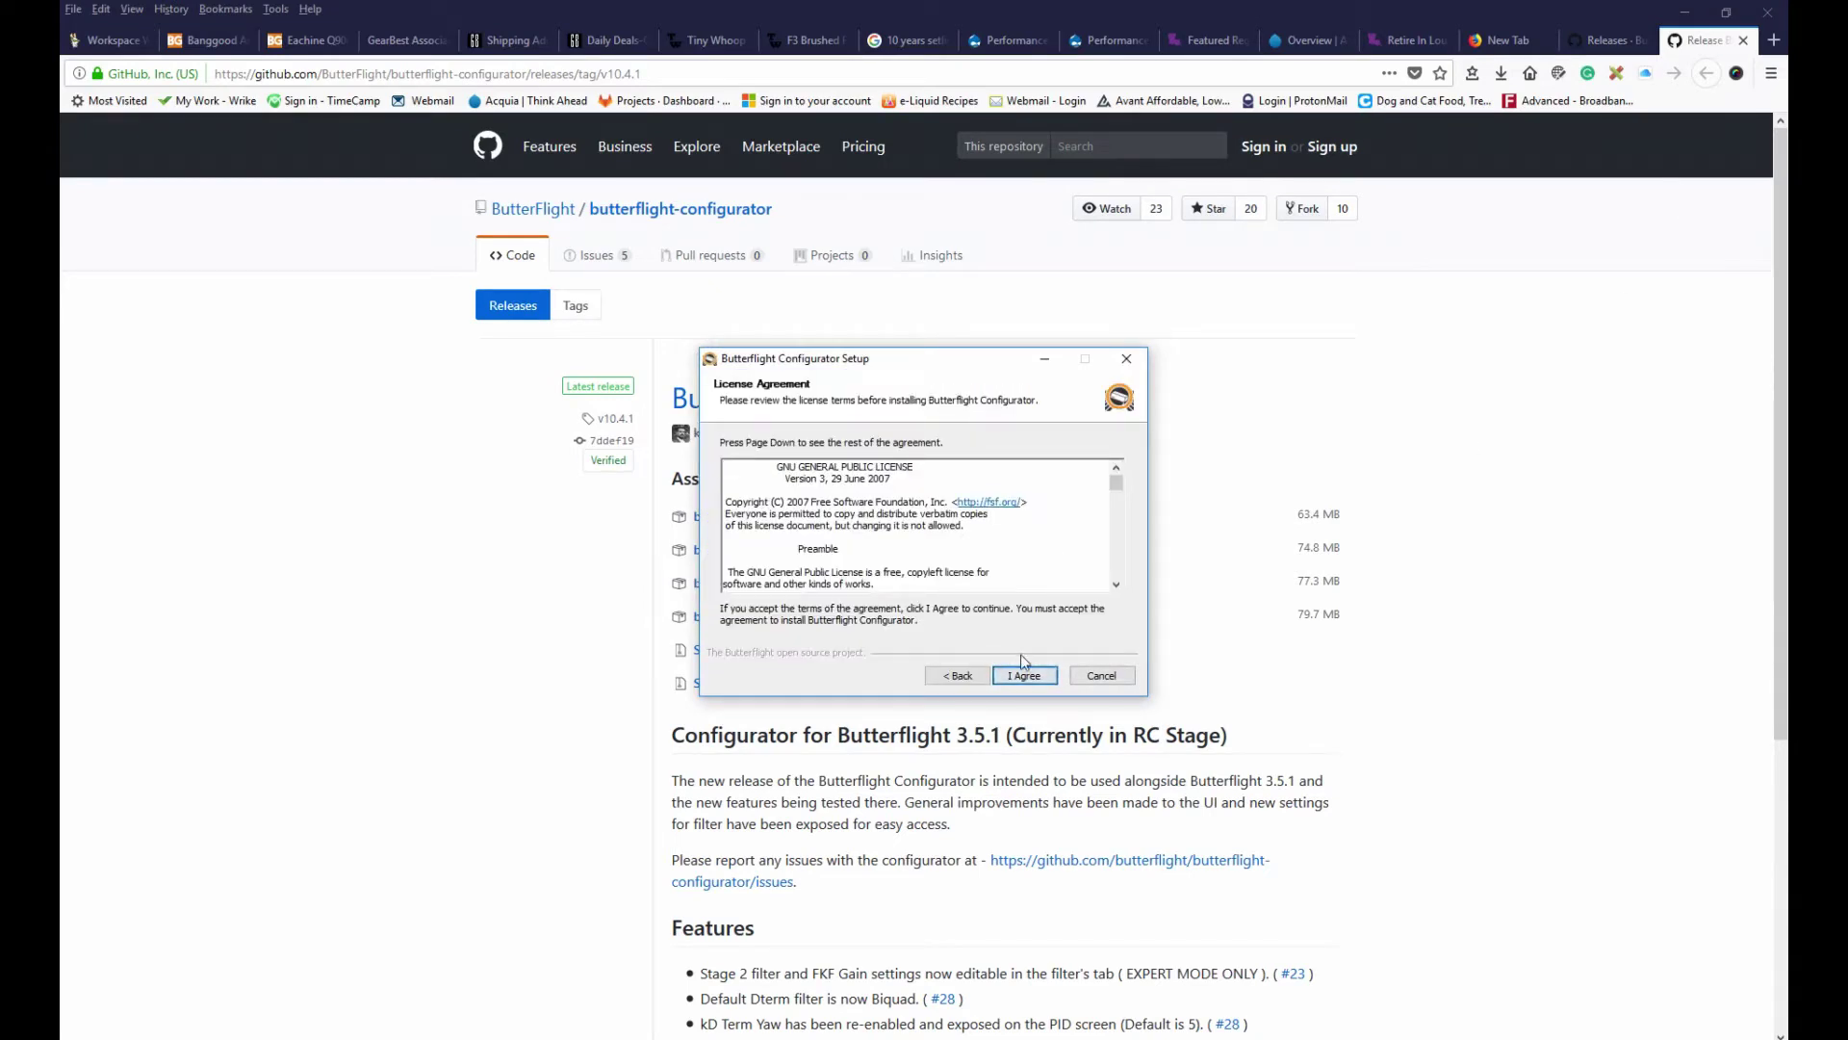
click(1023, 675)
click(1025, 675)
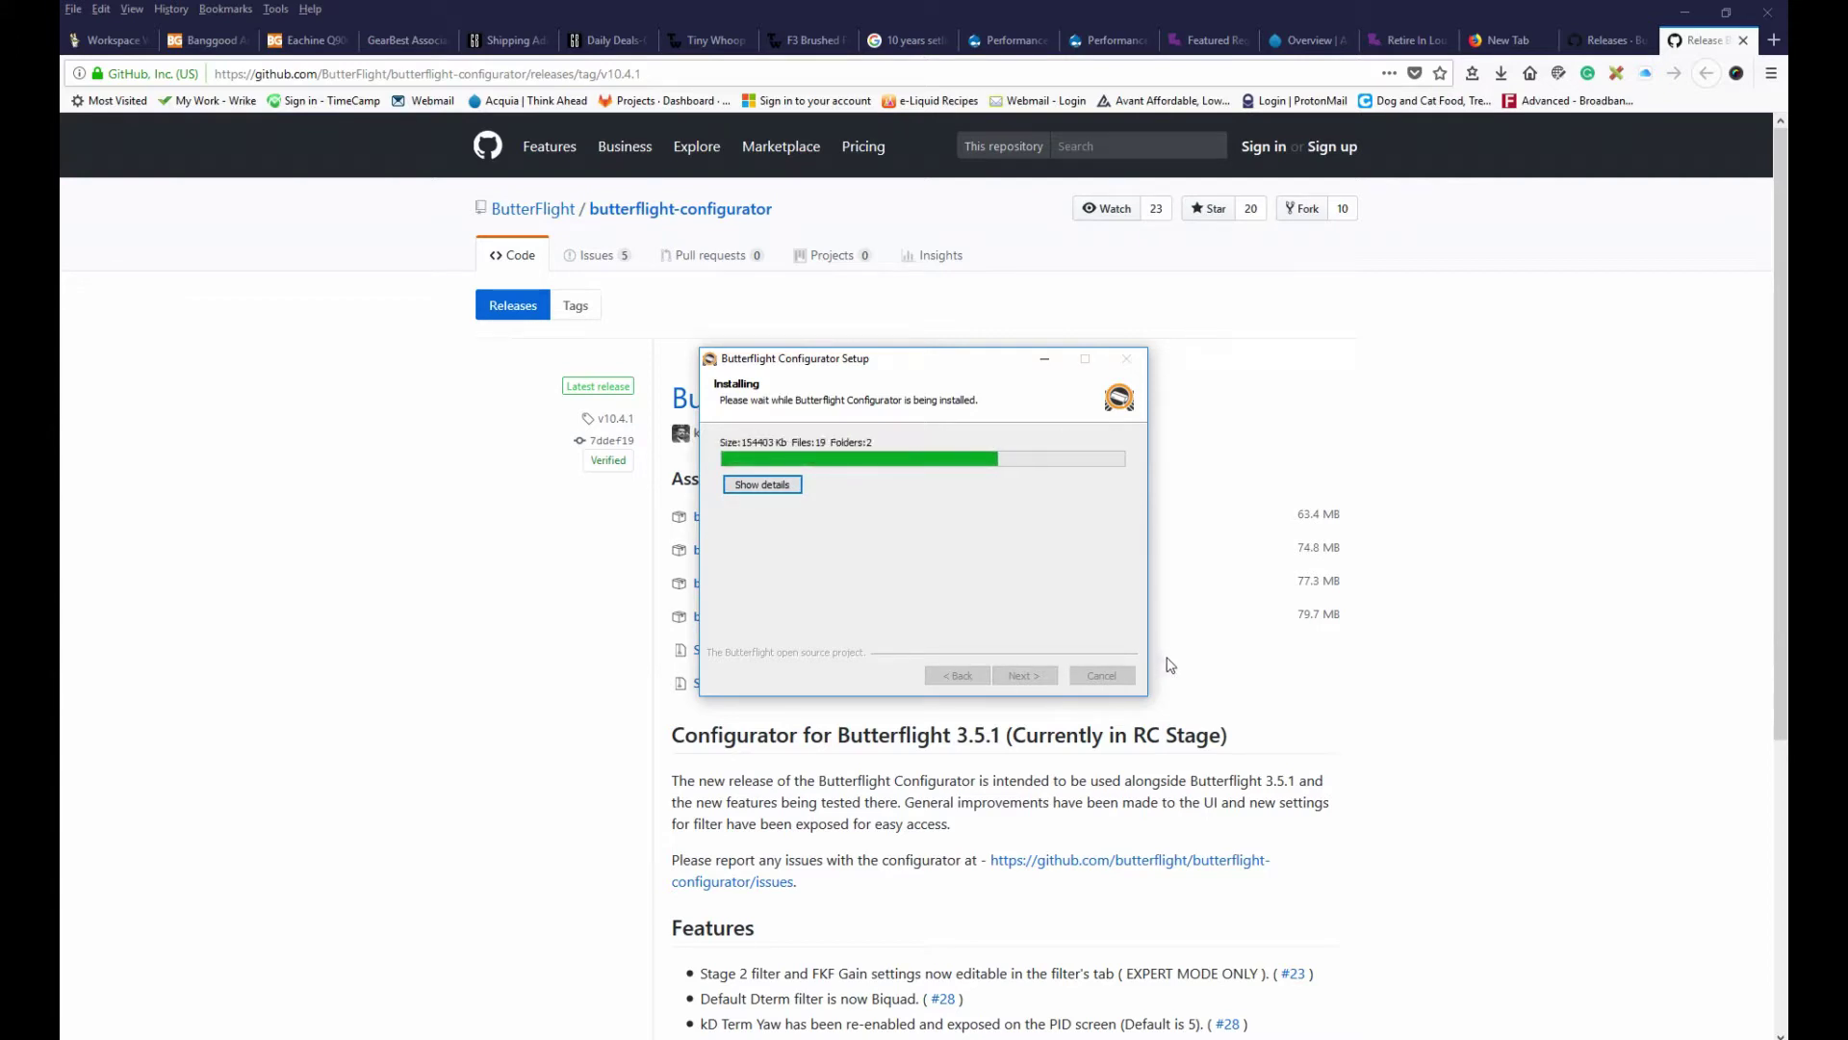
click(1024, 676)
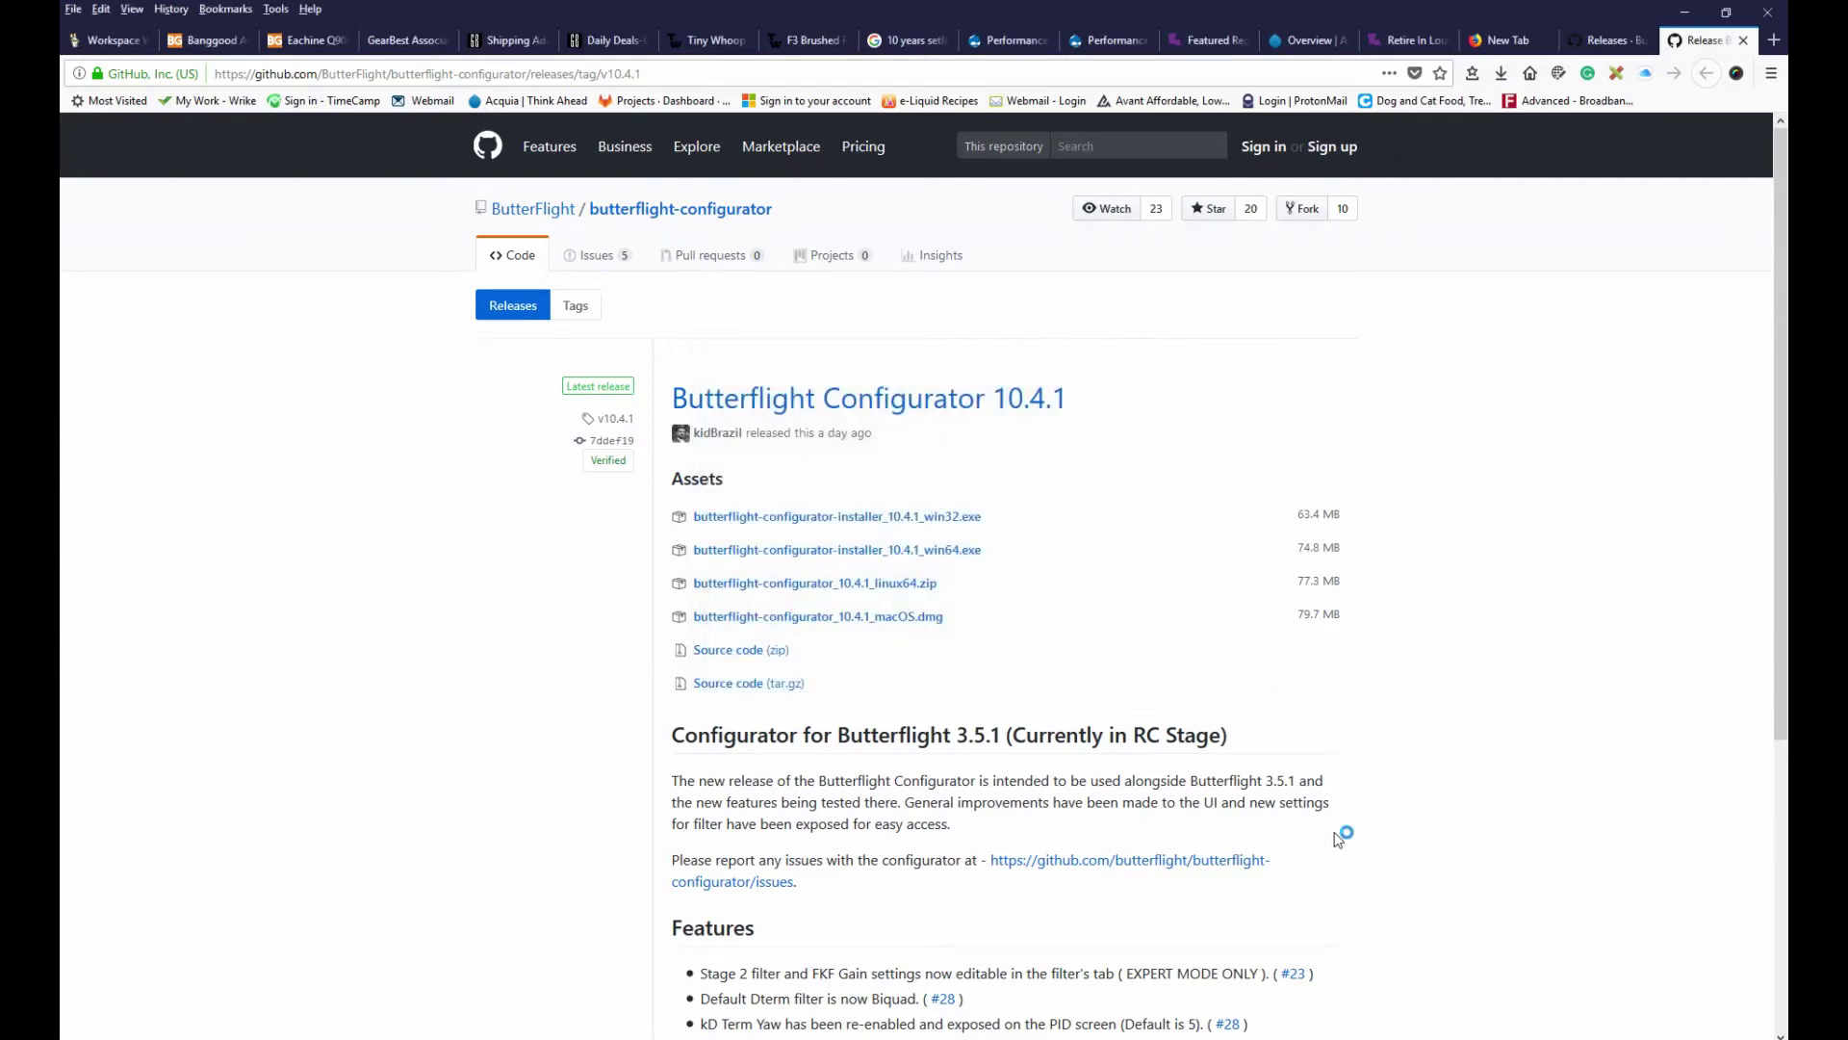
Step: Start the installed Butterflight Configurator and confirm version 10.4.1 in the header
click(1685, 13)
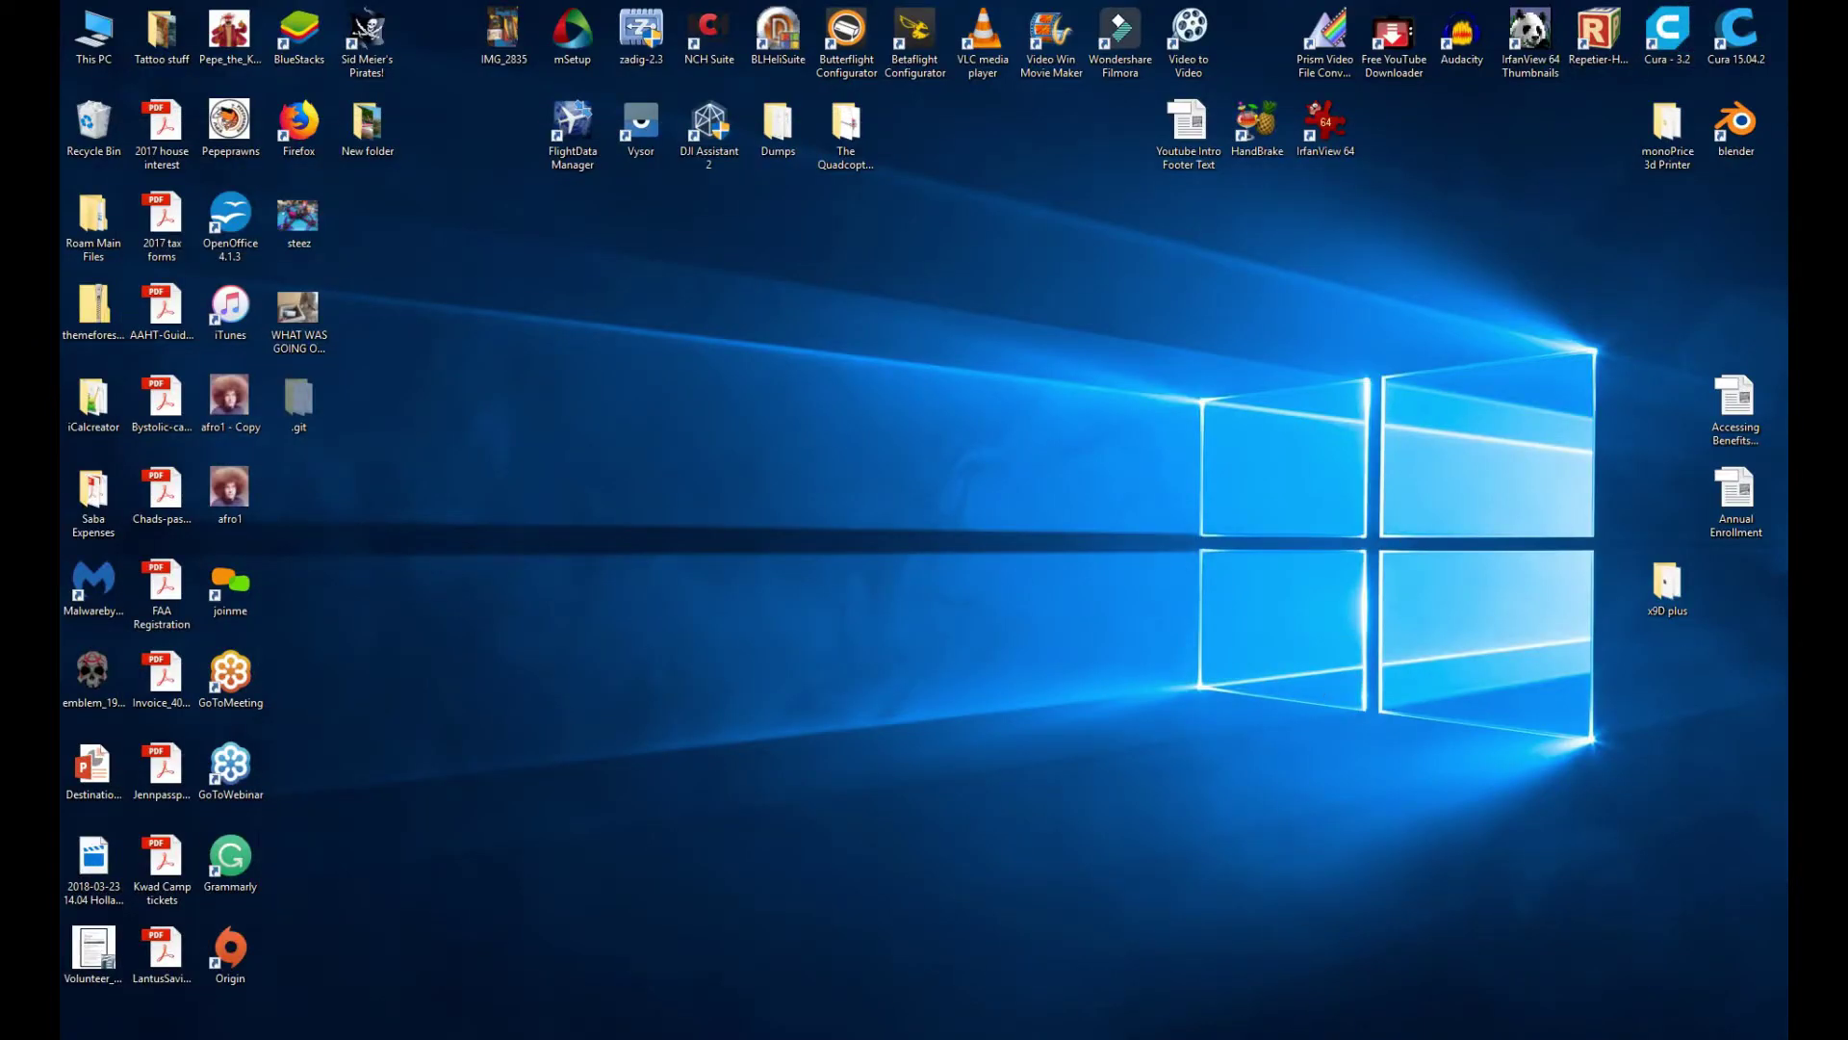
mouse_move(1053, 1038)
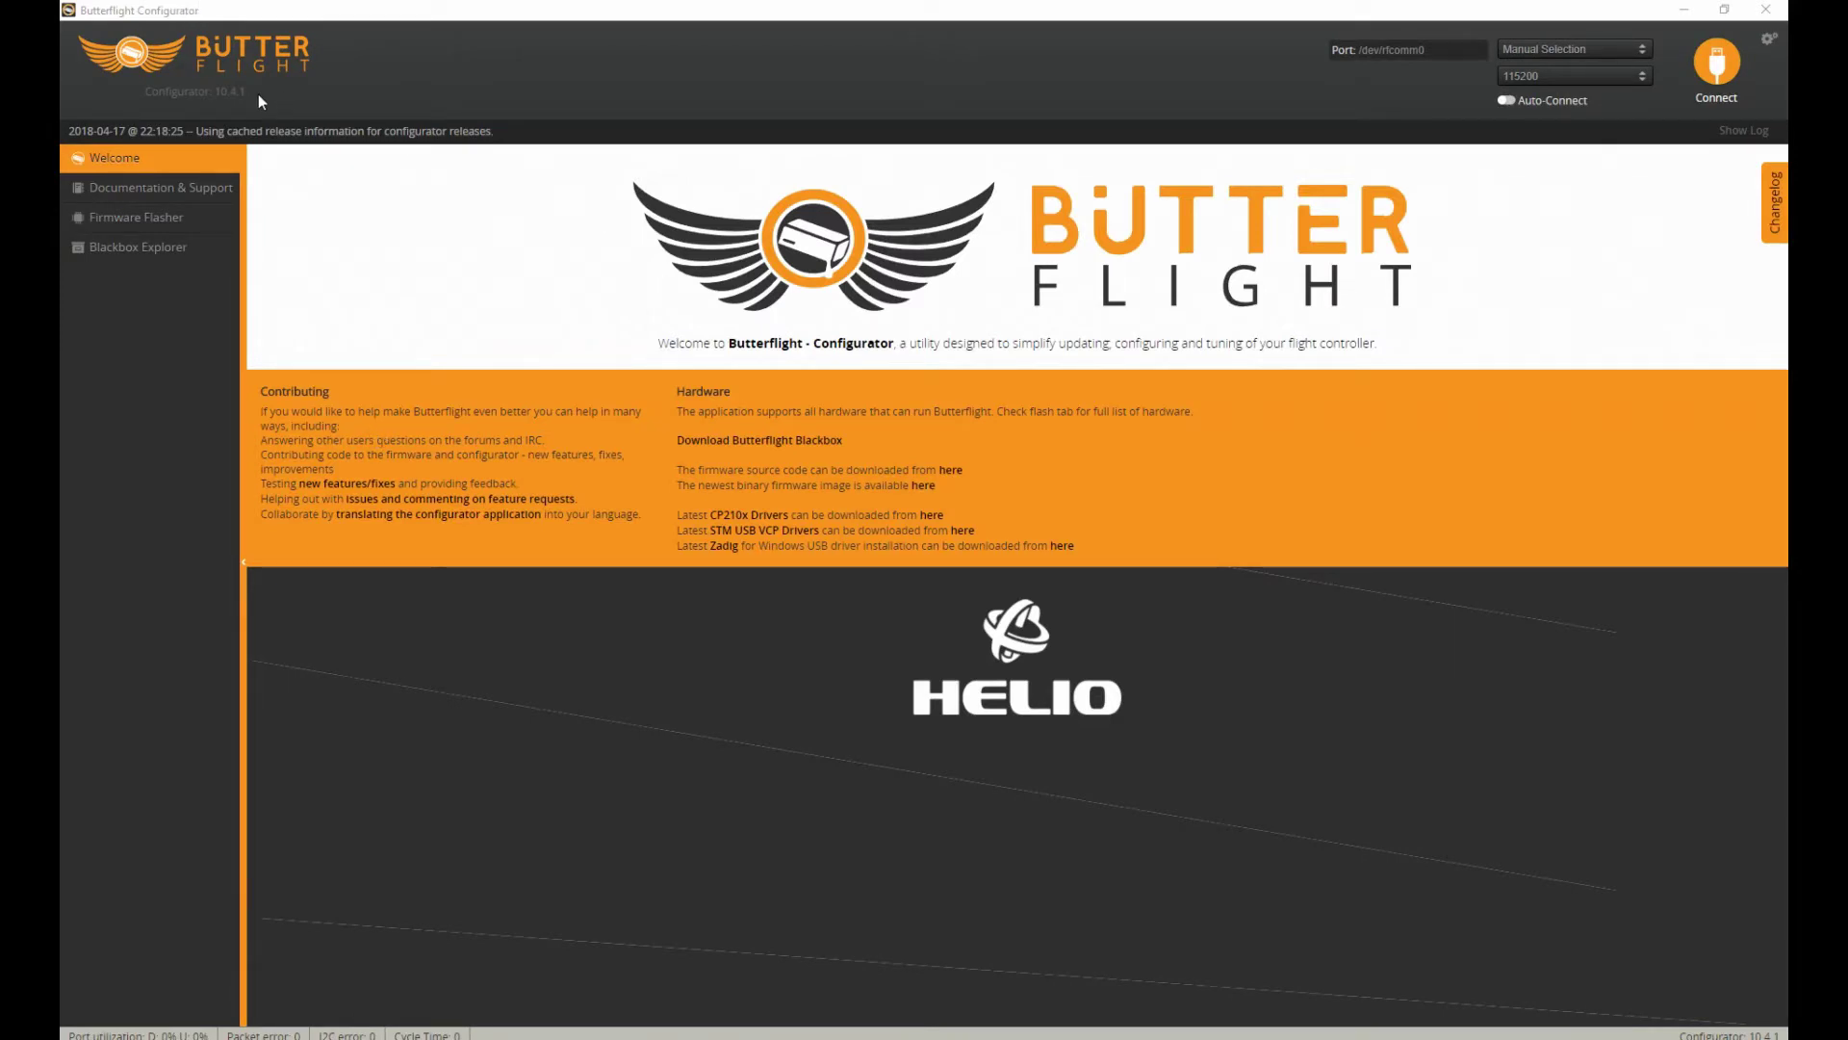
double_click(216, 94)
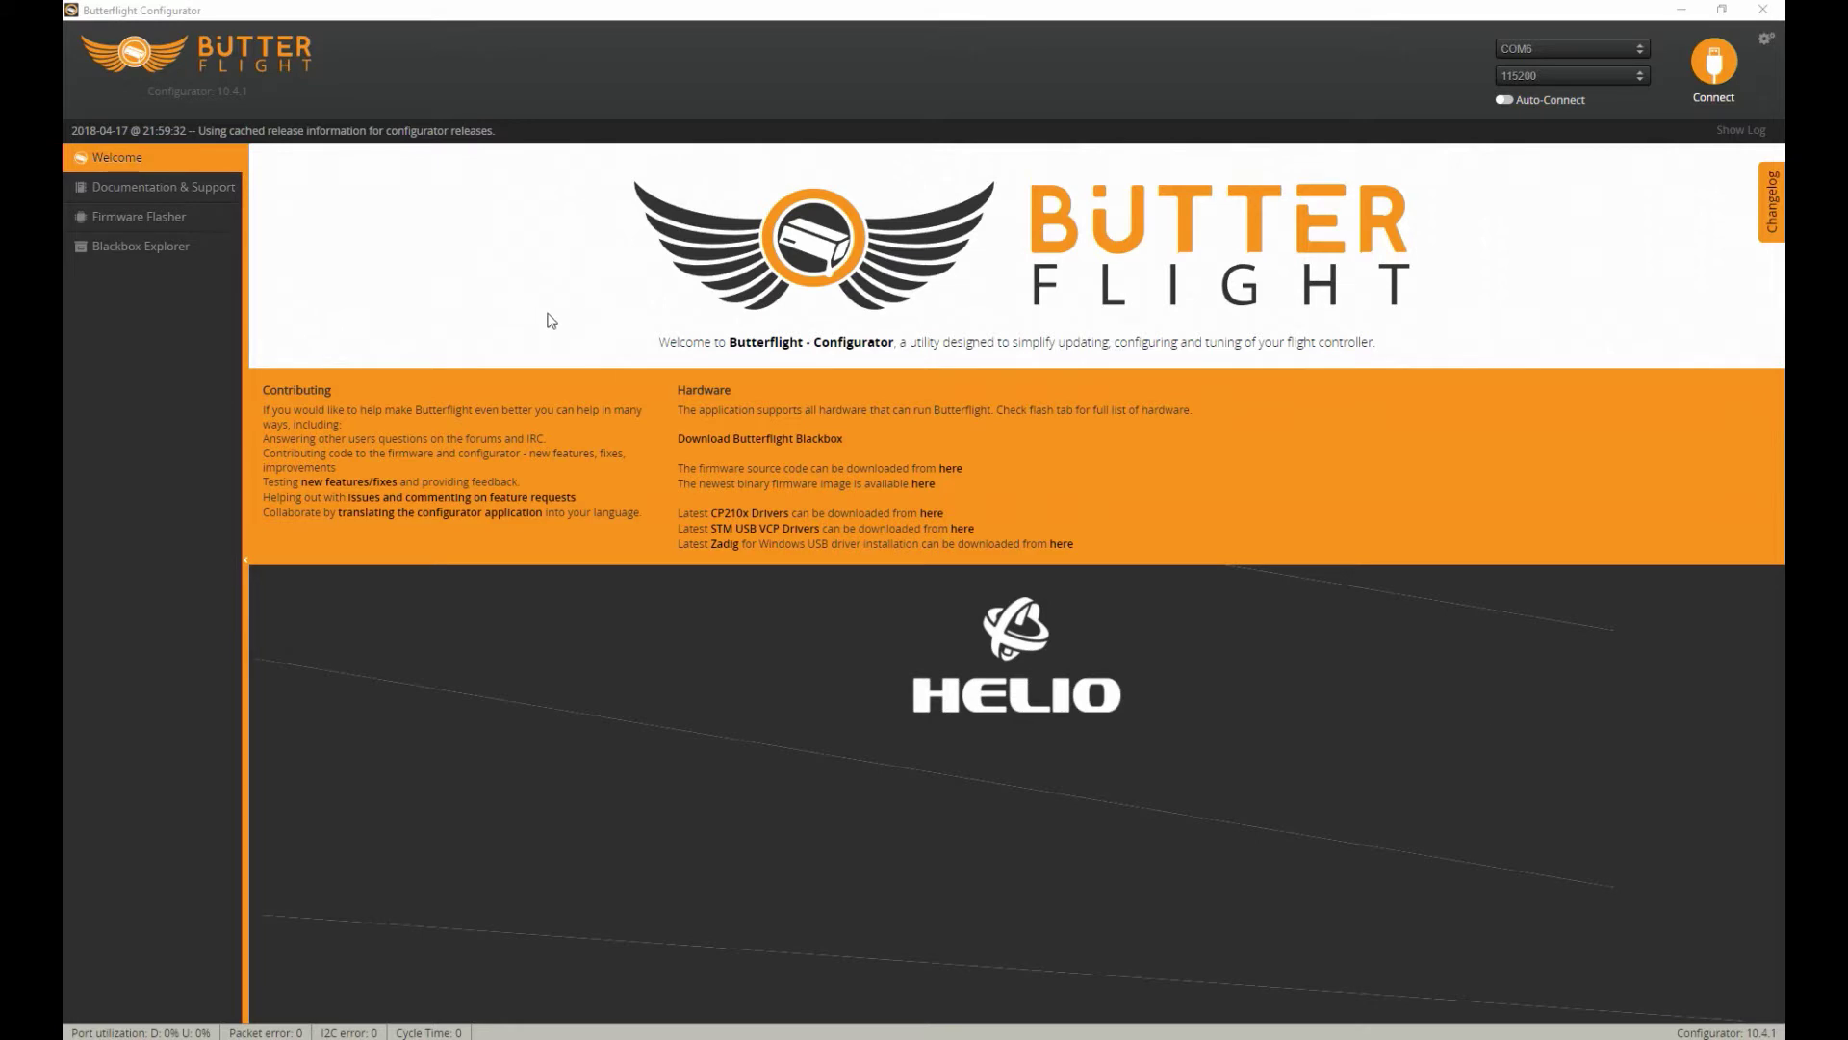
click(221, 94)
click(400, 89)
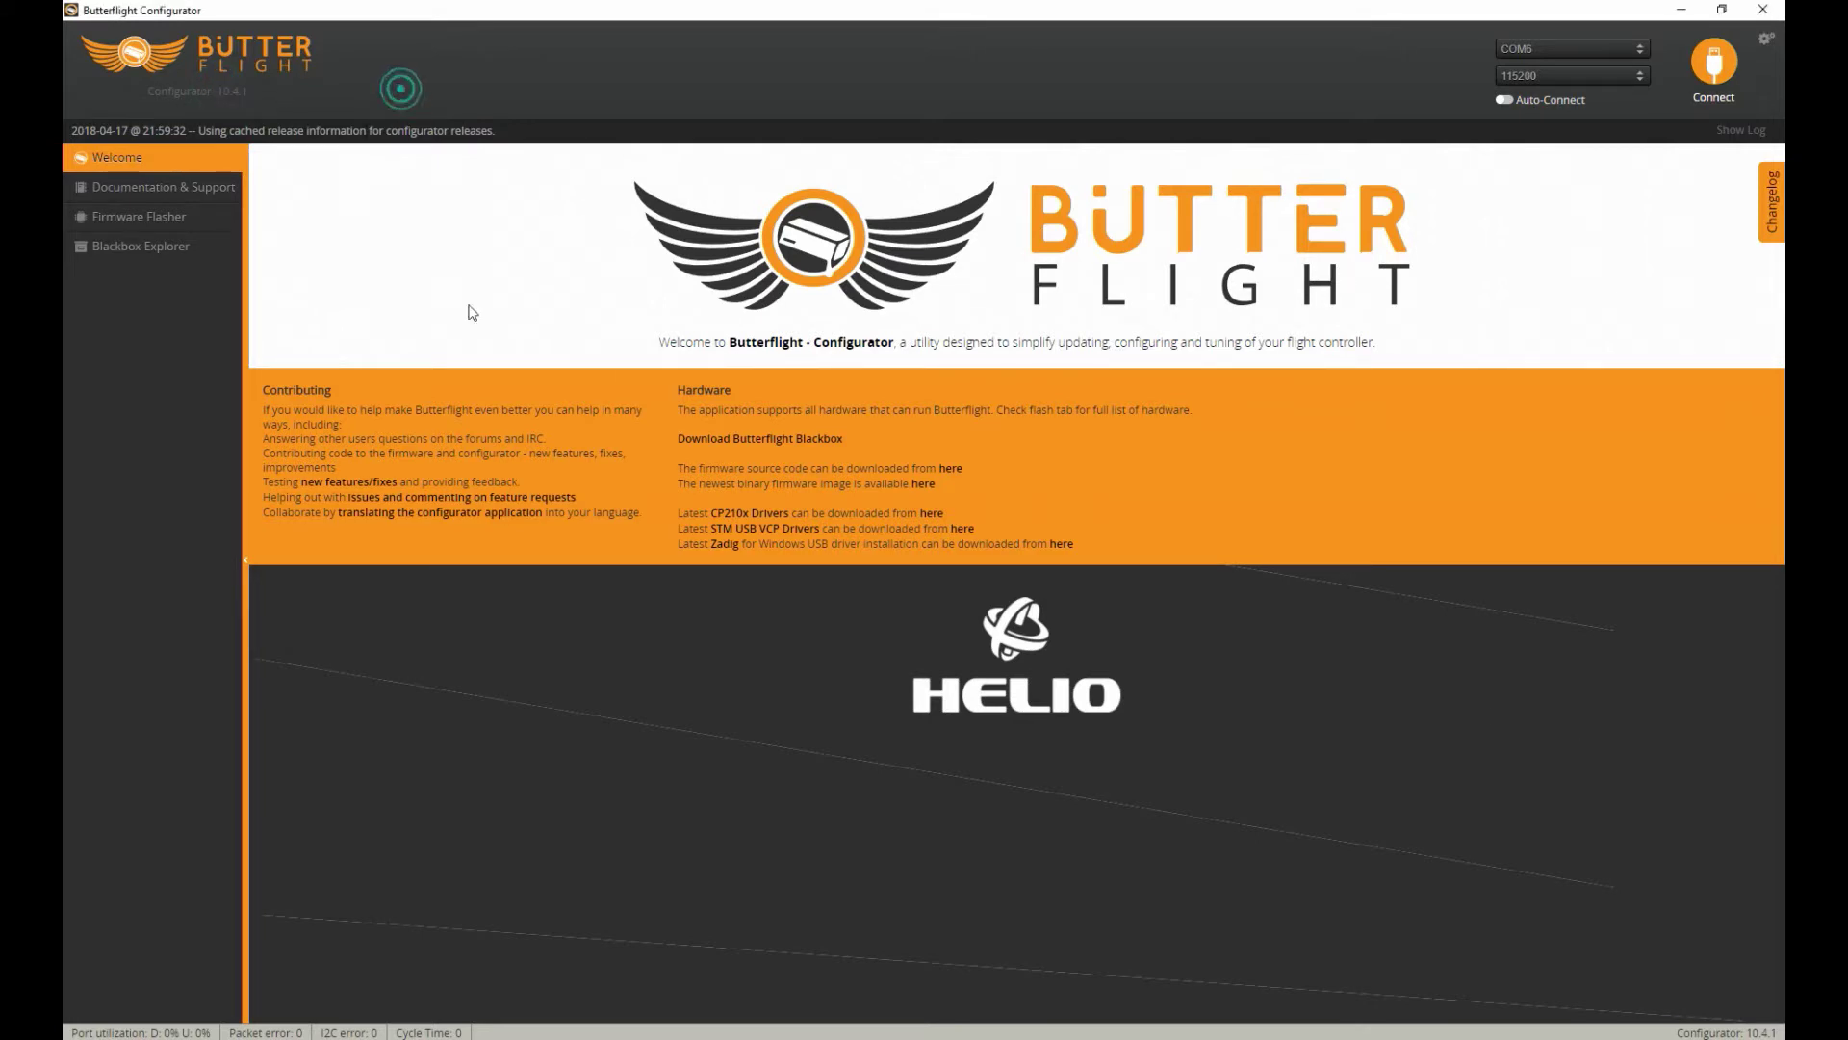
Step: Choose firmware 3.5.1-RC2 for FURYF4OSD on the firmware flashing page
click(157, 222)
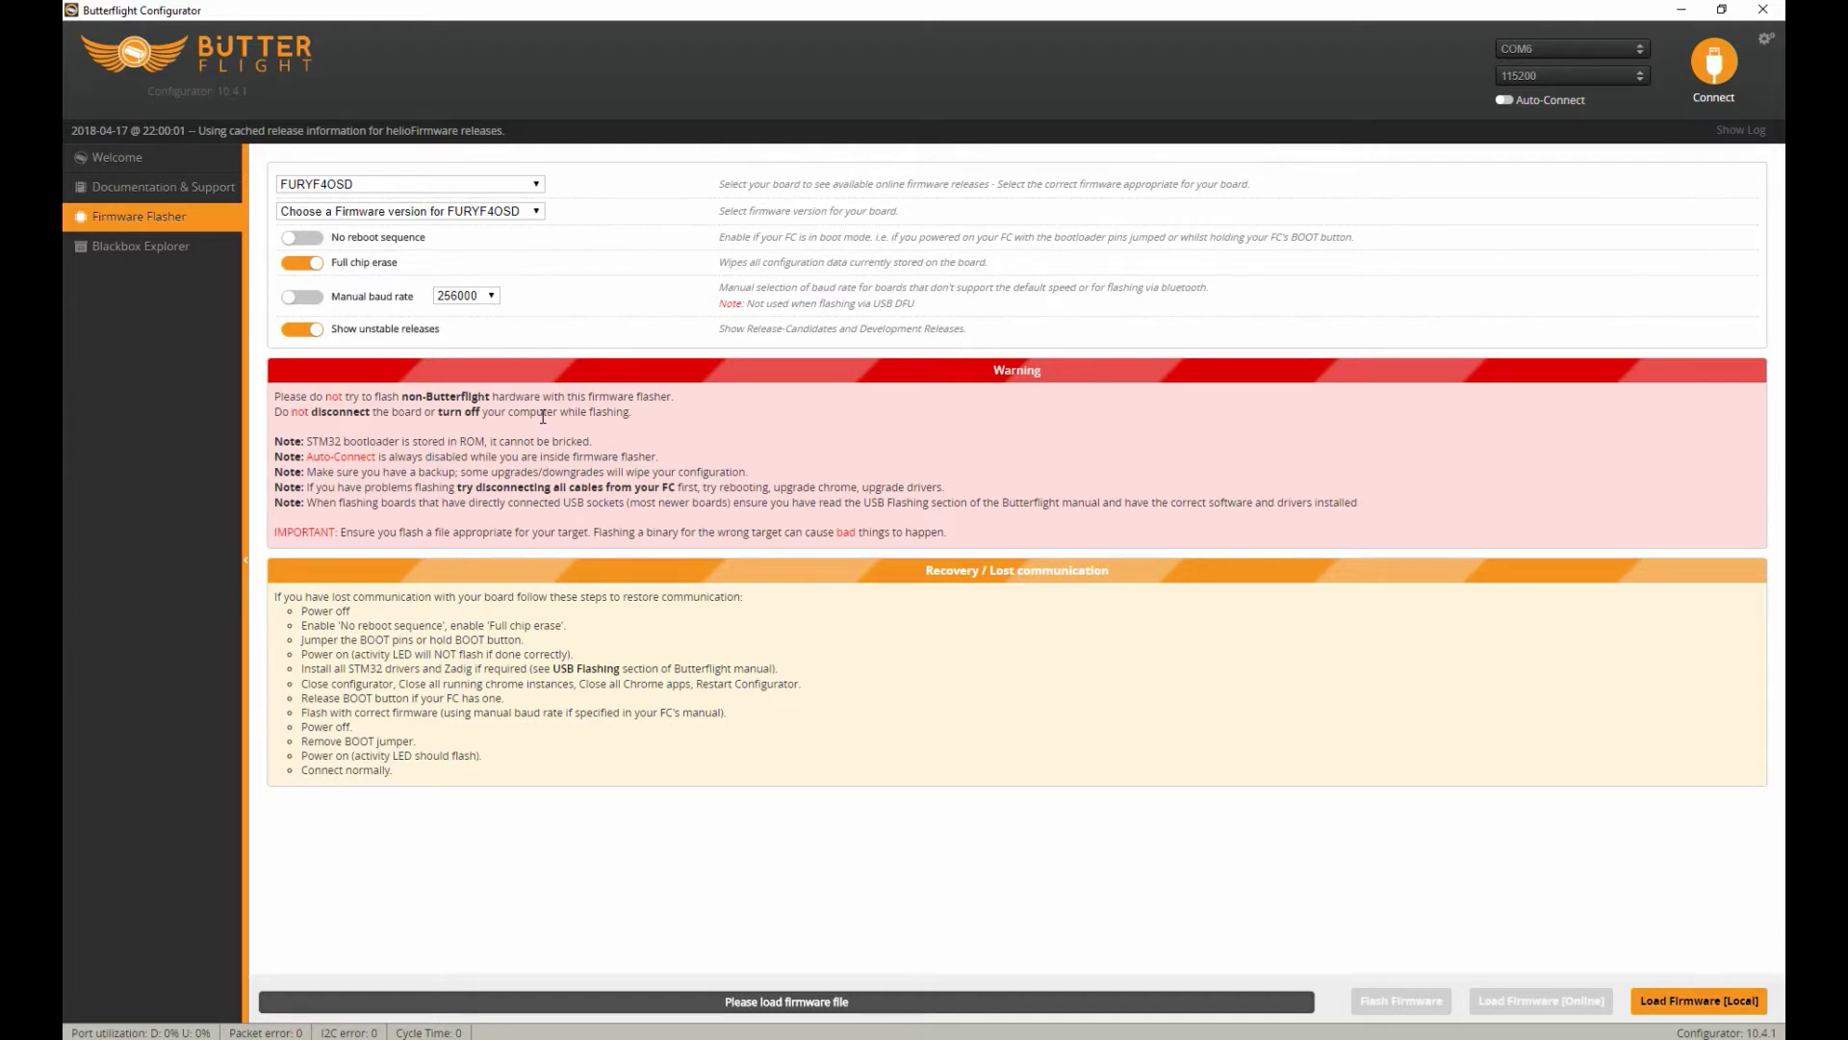
click(501, 213)
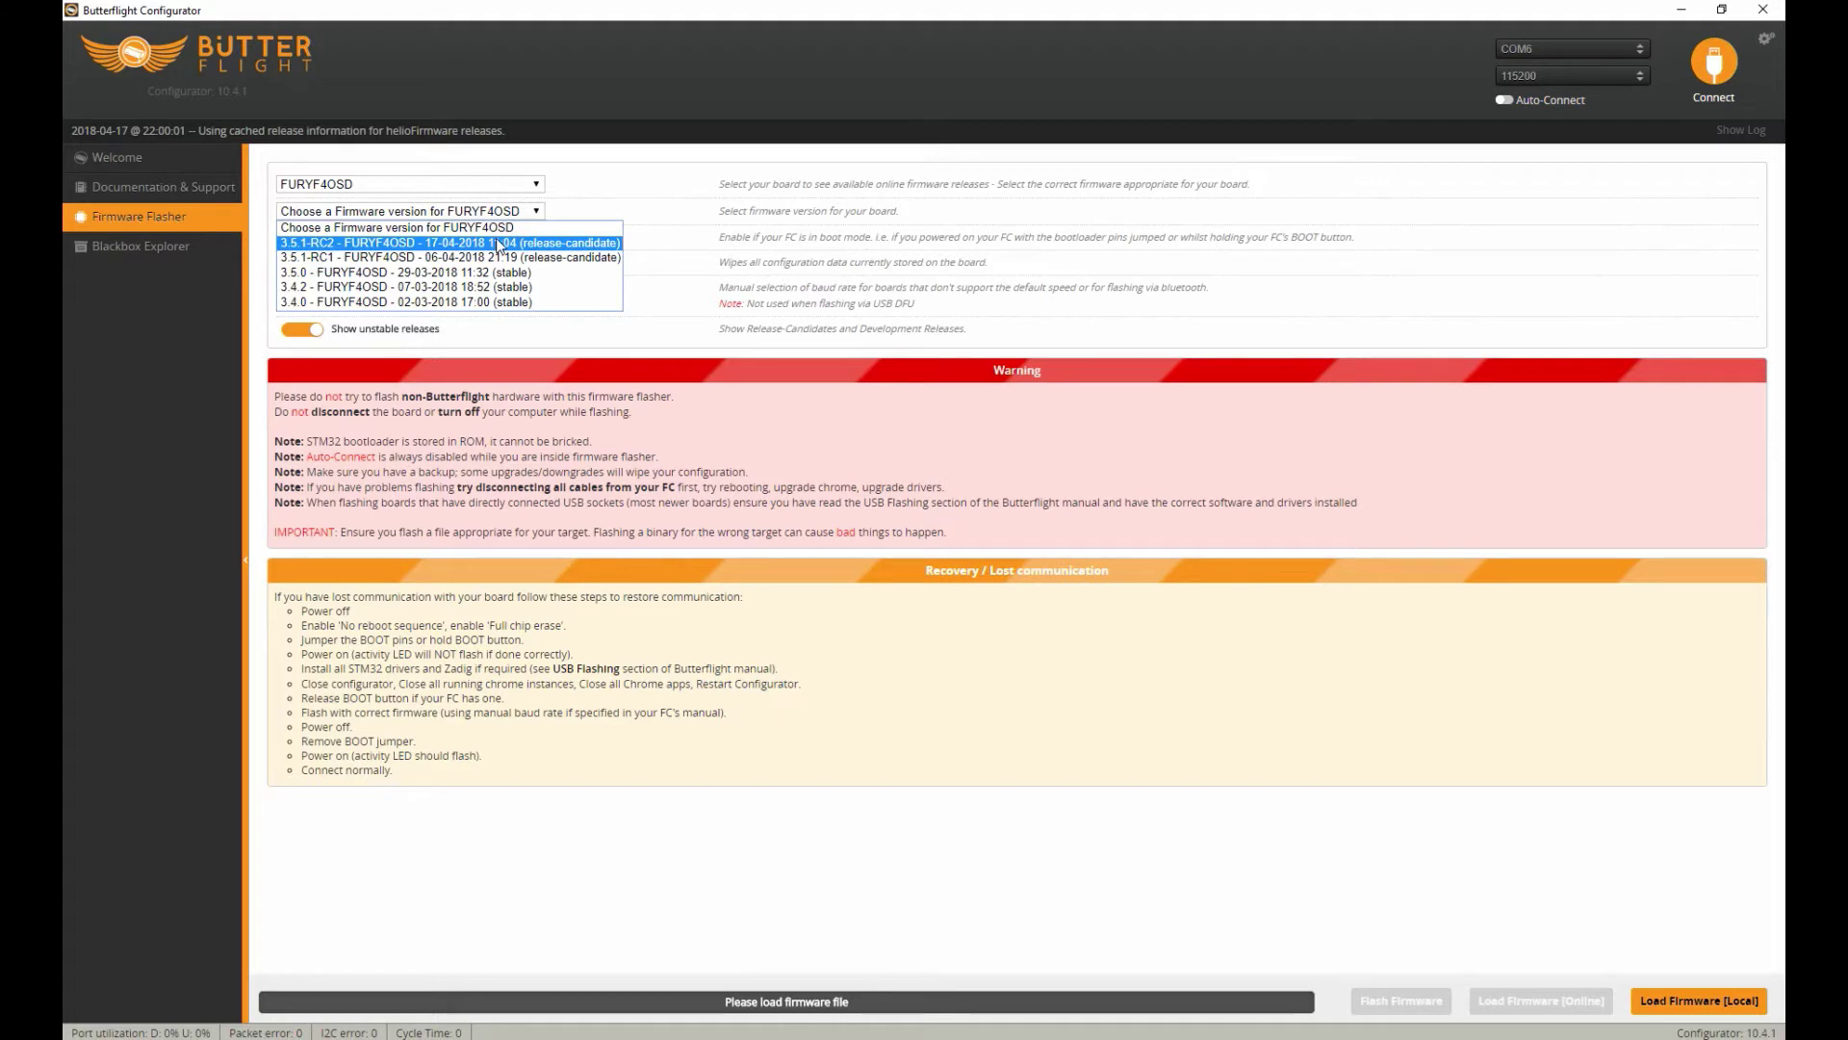
click(500, 245)
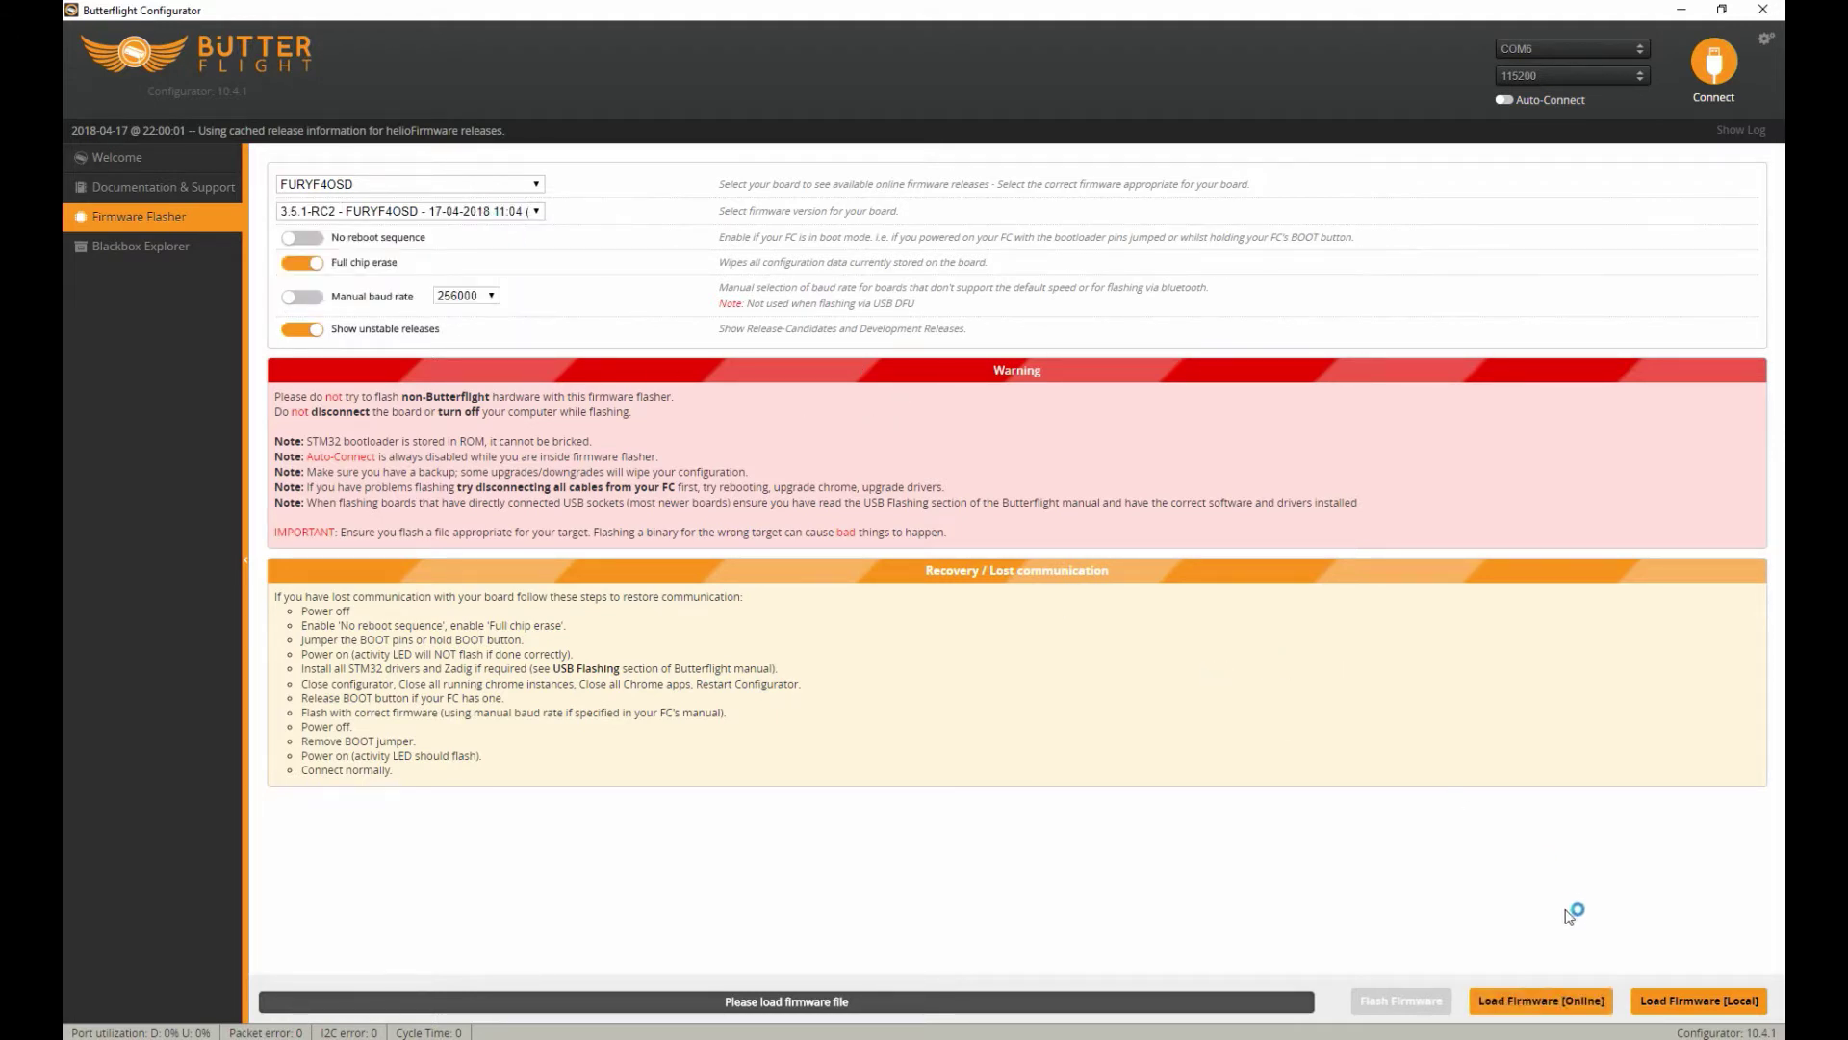
Step: Download 3.5.1-RC2 online, flash it onto the board, and connect
click(1537, 1011)
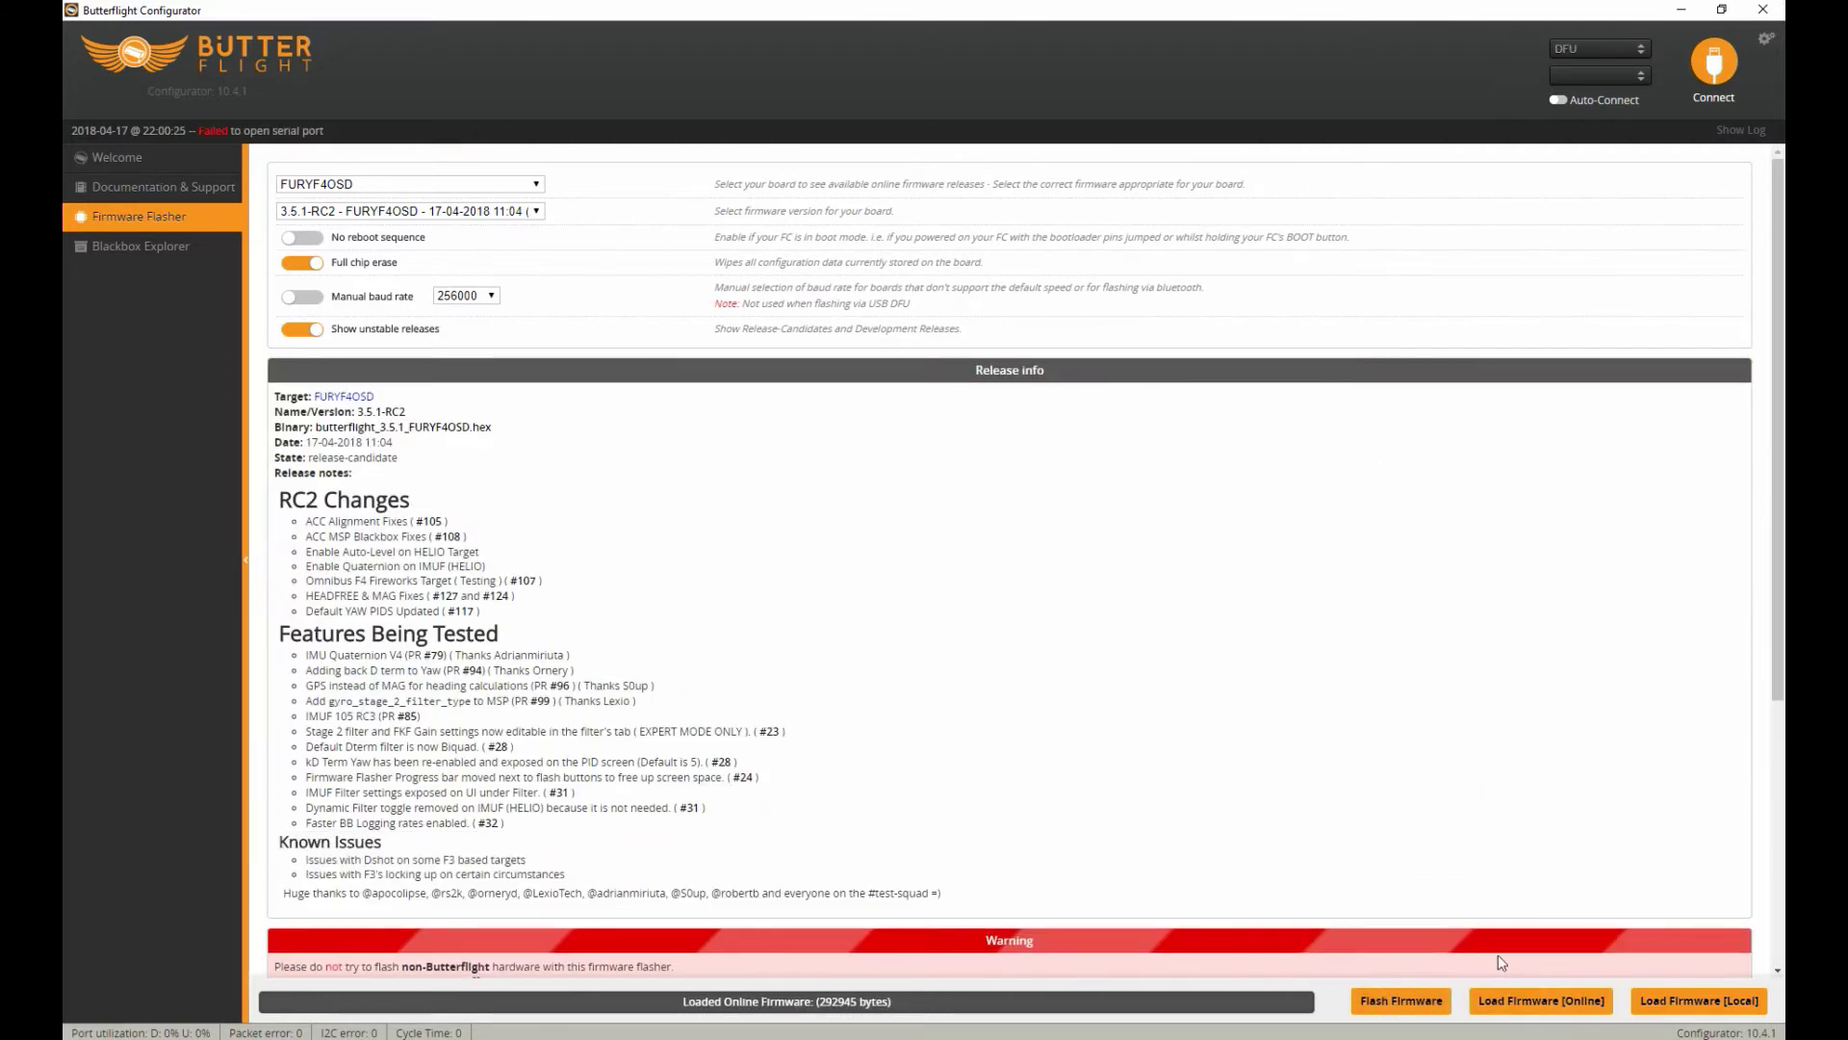
click(1519, 1011)
click(1439, 1004)
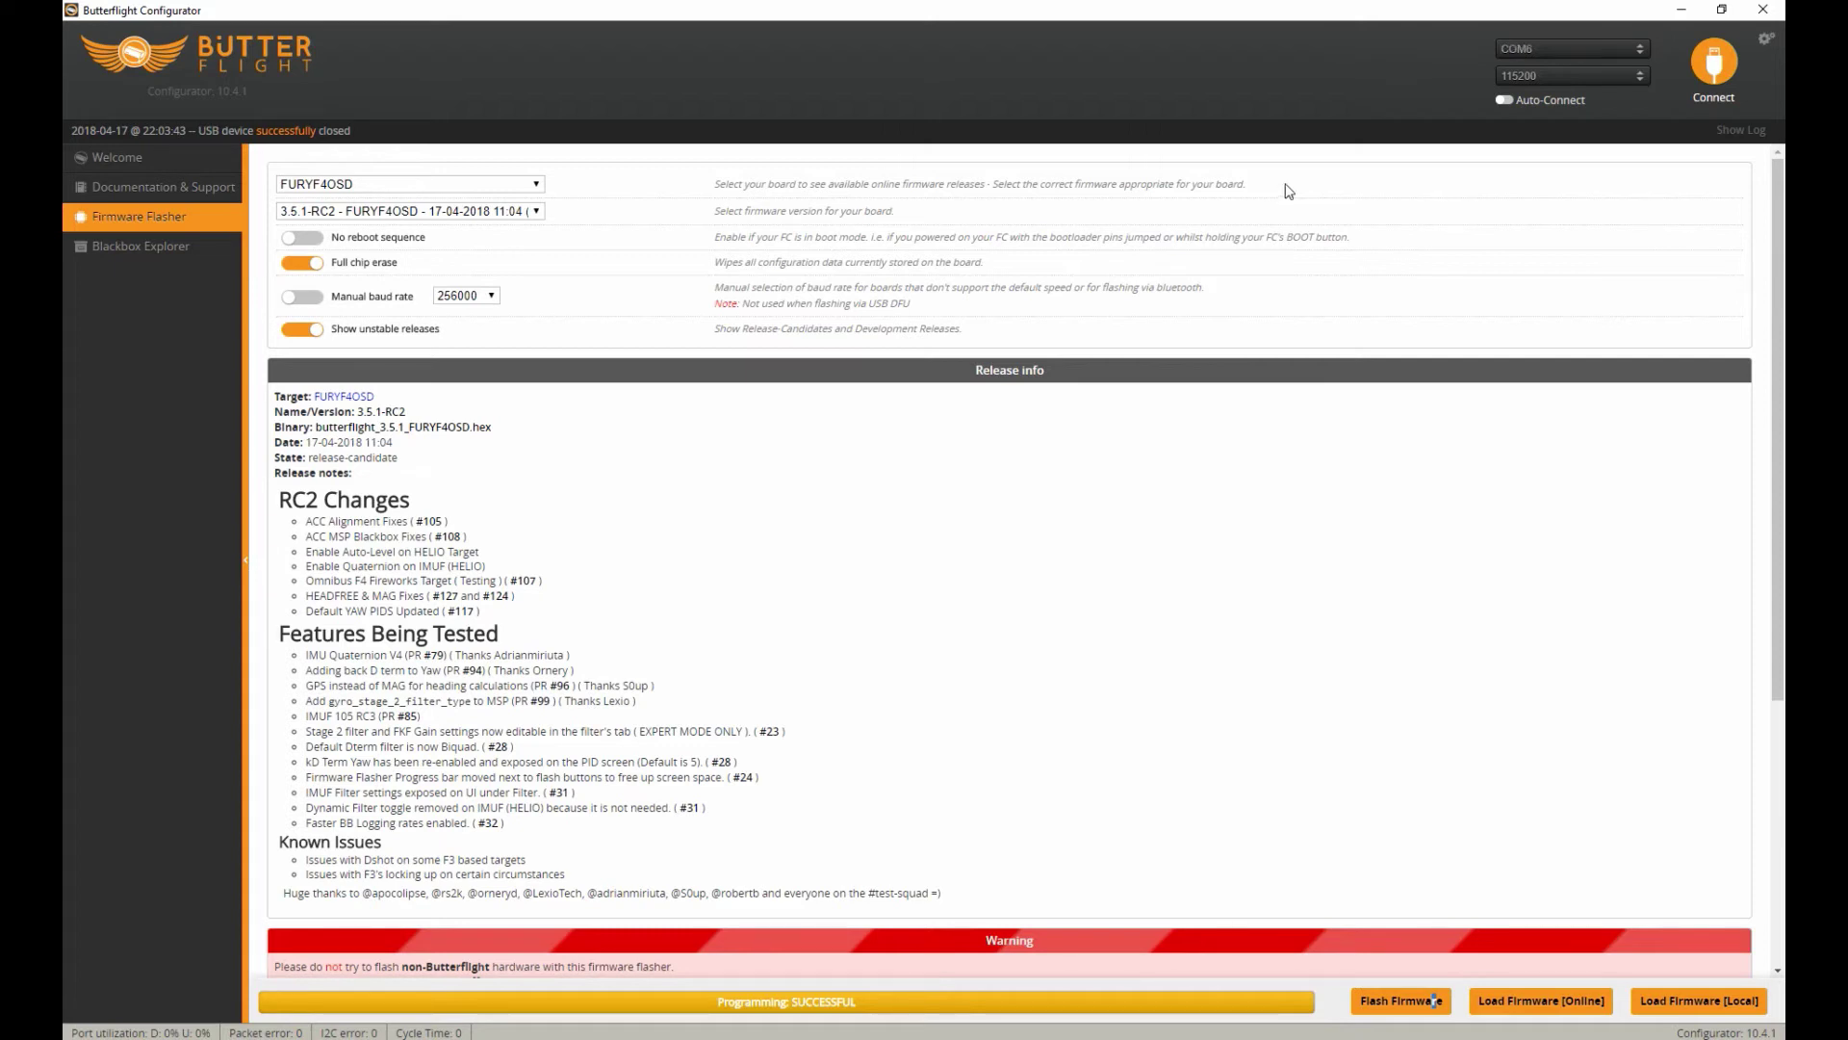
click(1718, 69)
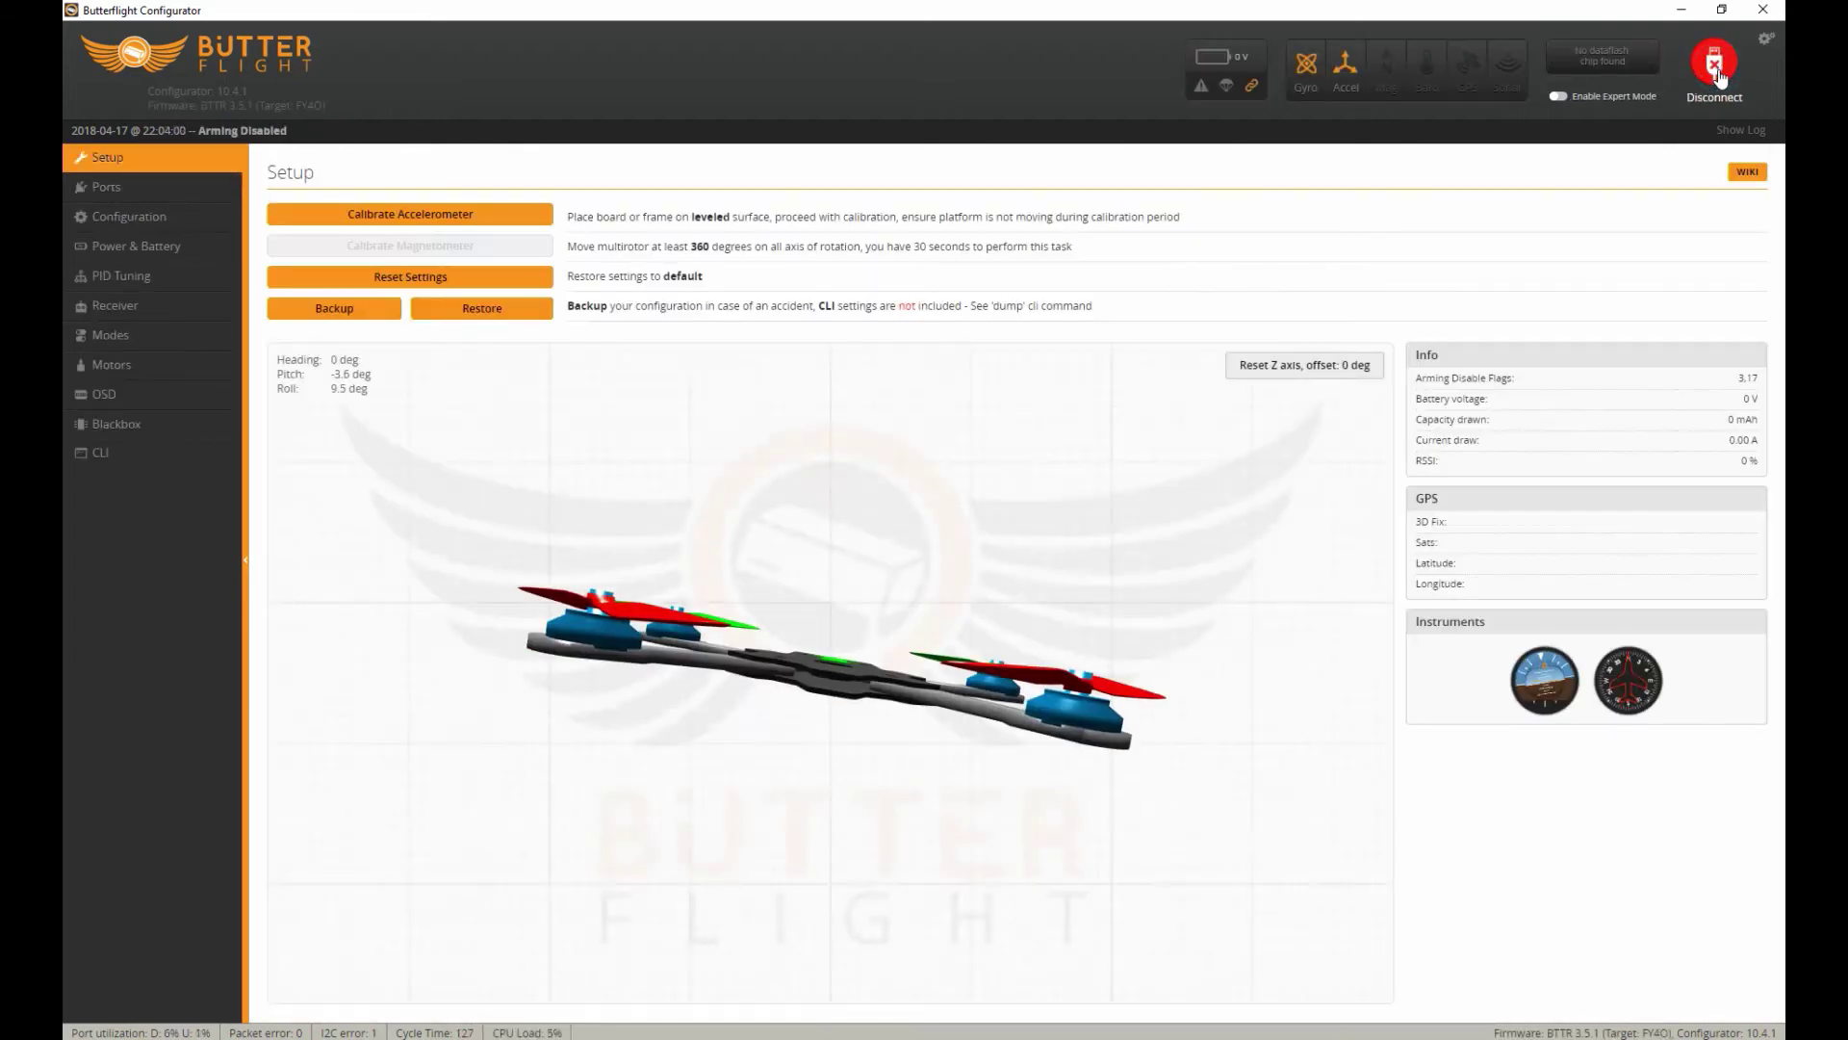
Step: Paste the backed-up settings into the CLI and send them to the board
click(92, 458)
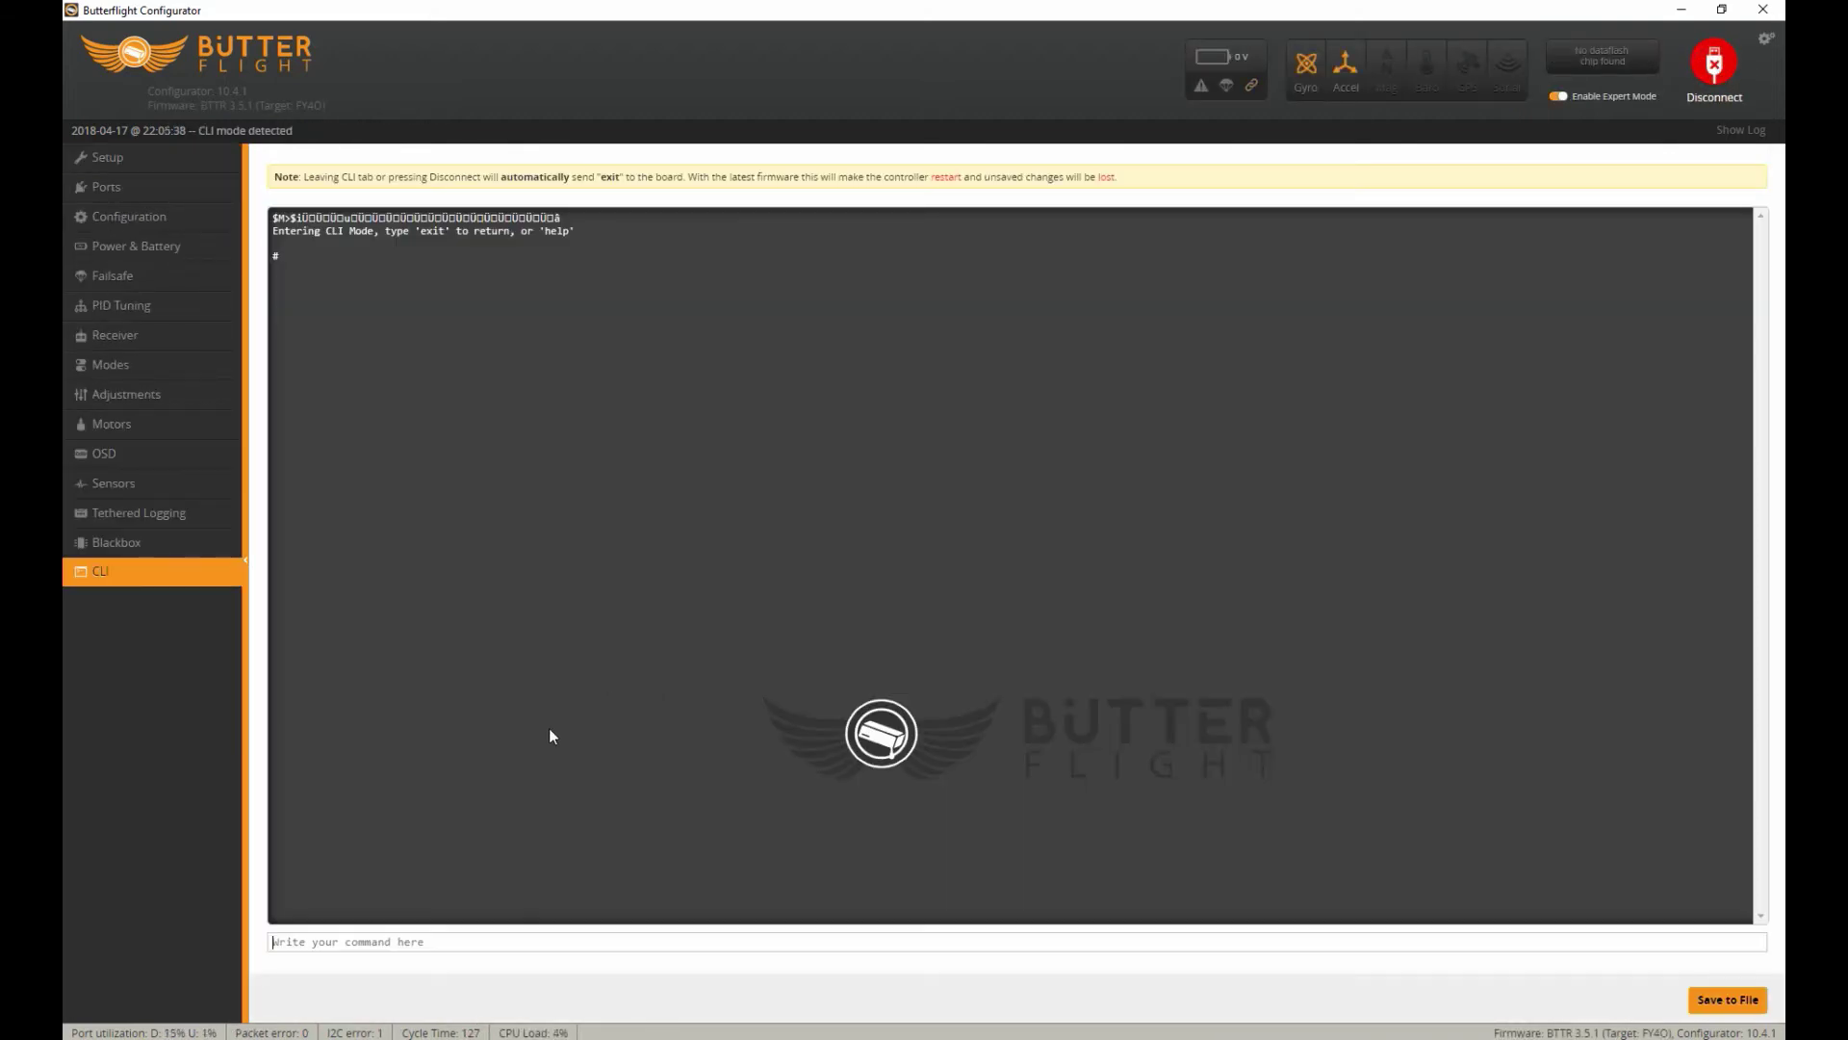
right_click(373, 942)
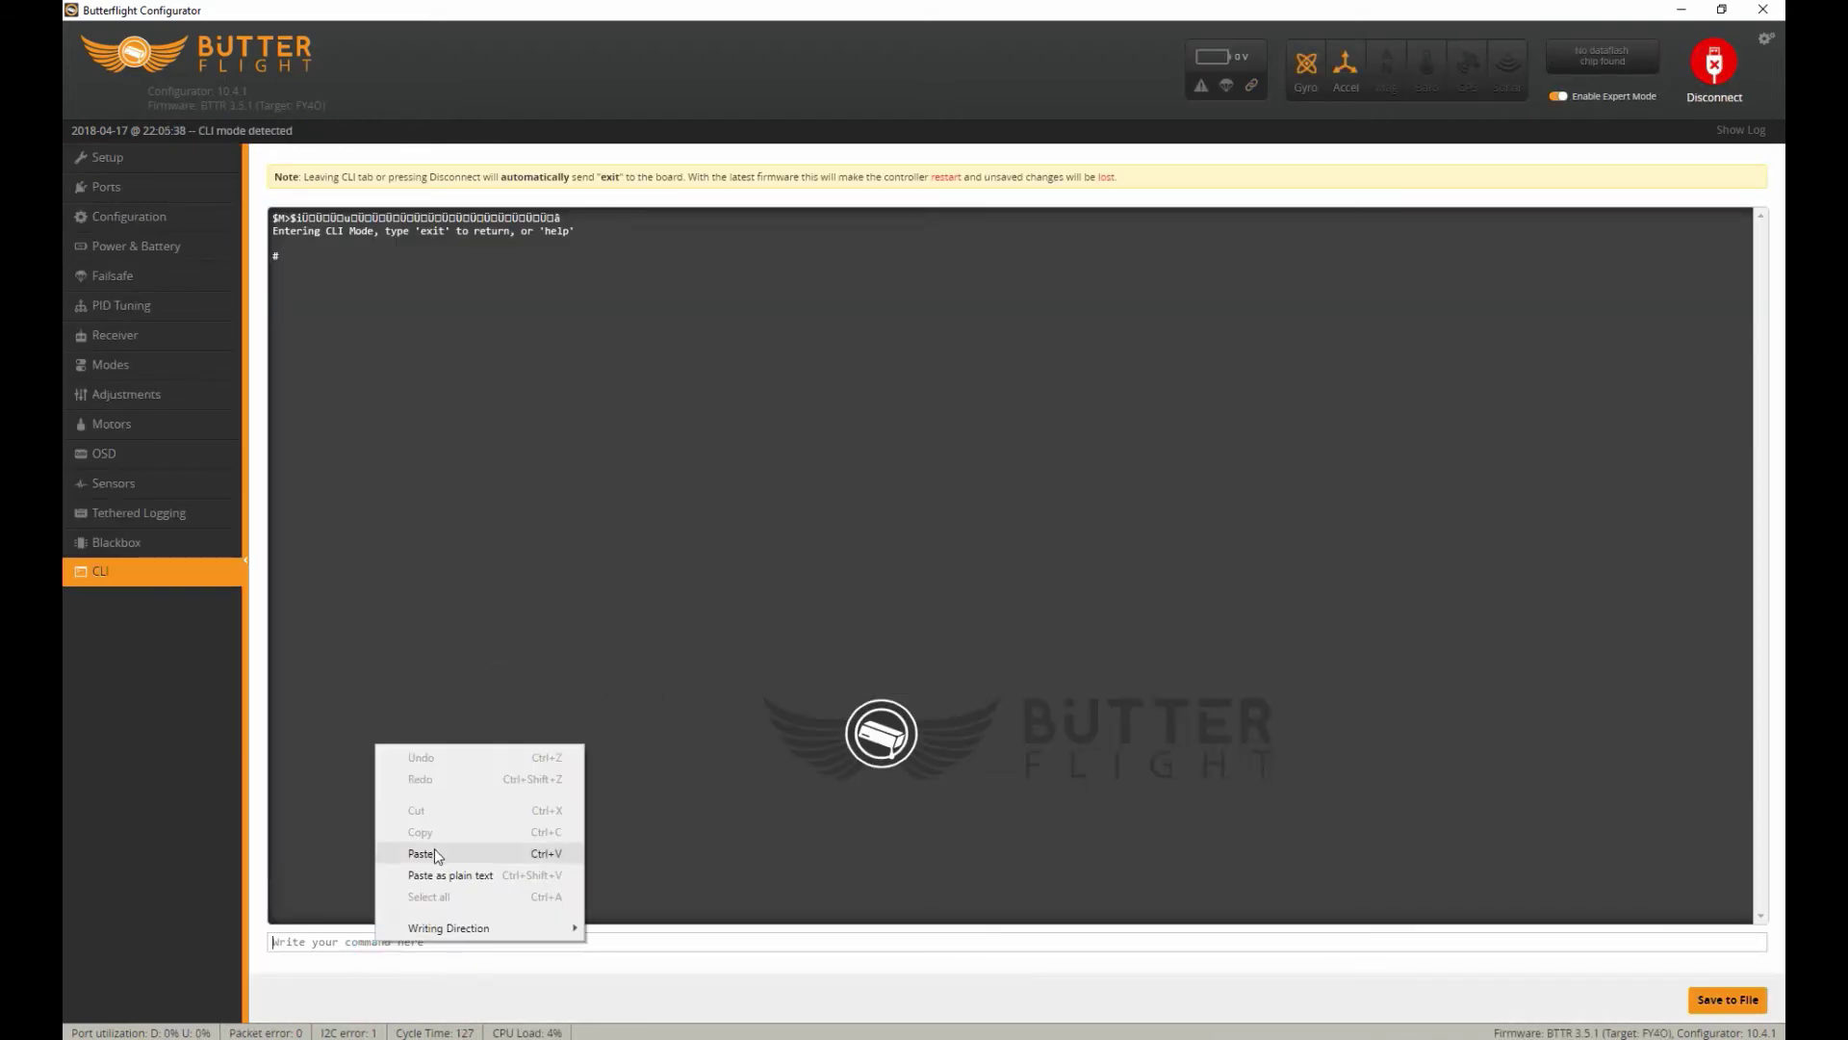
click(434, 848)
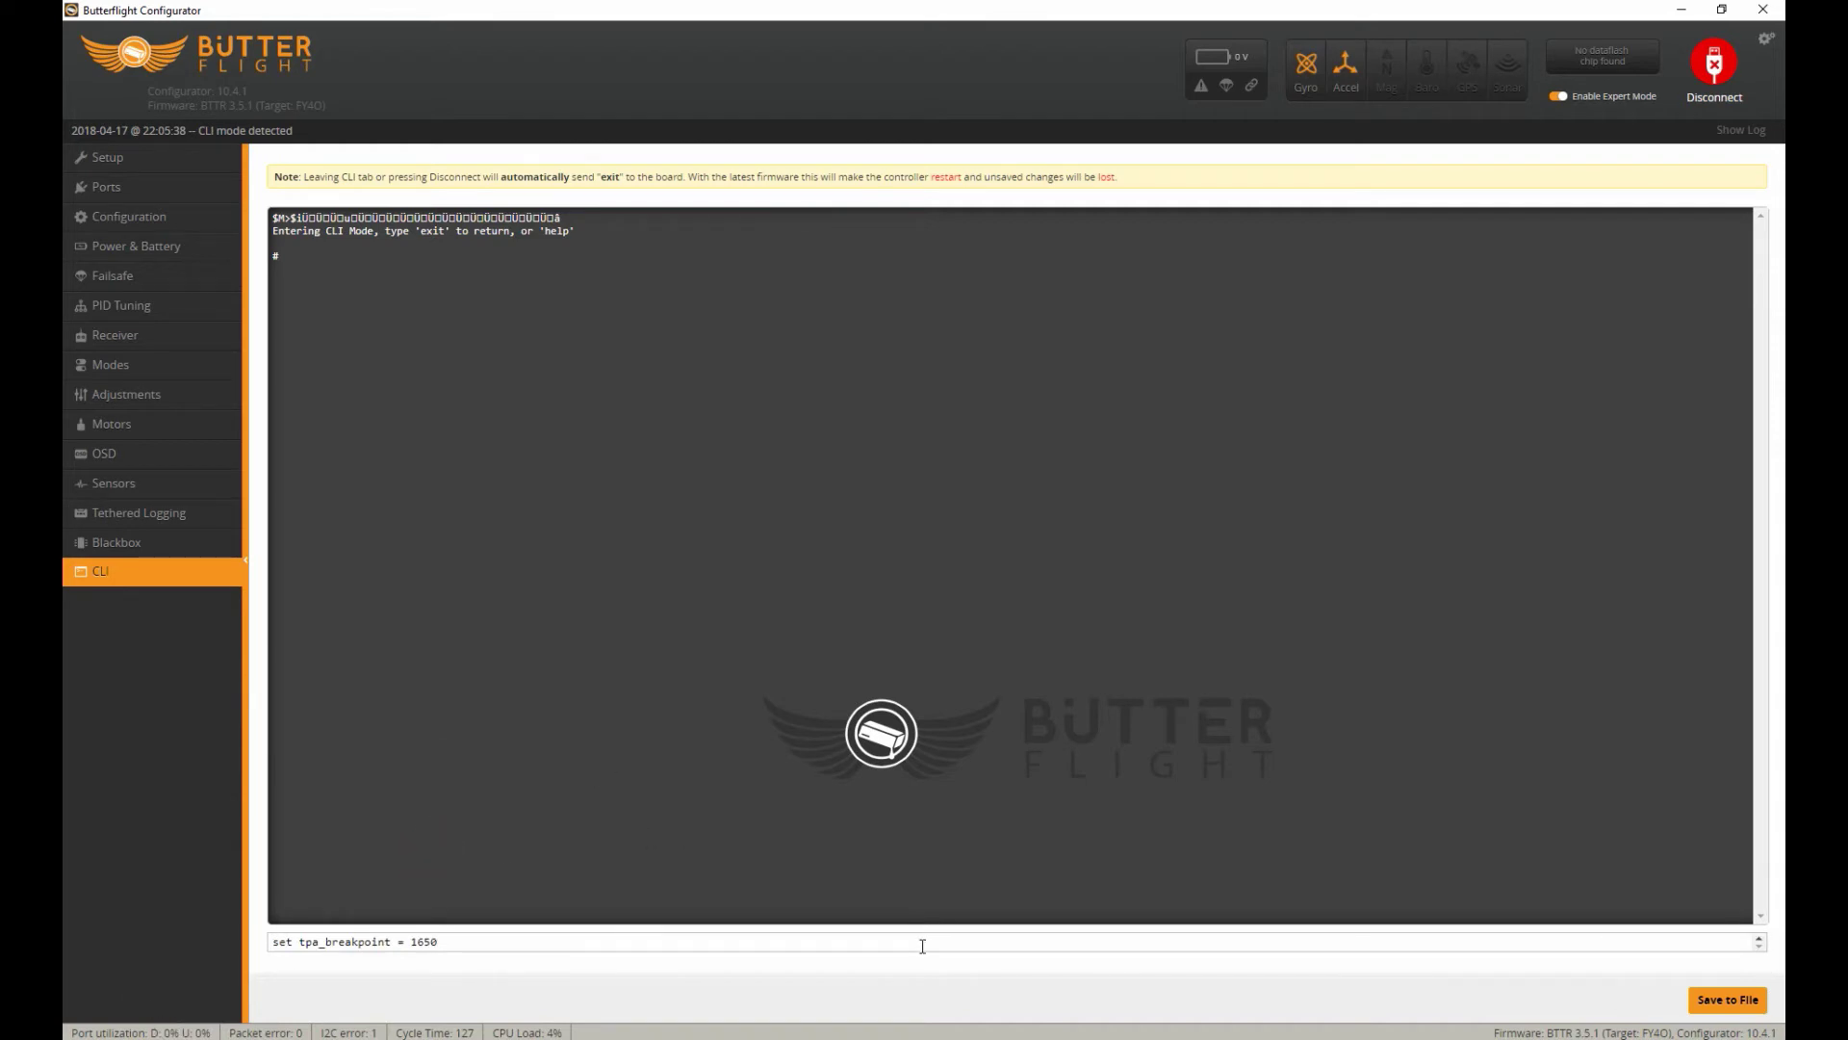
key(Return)
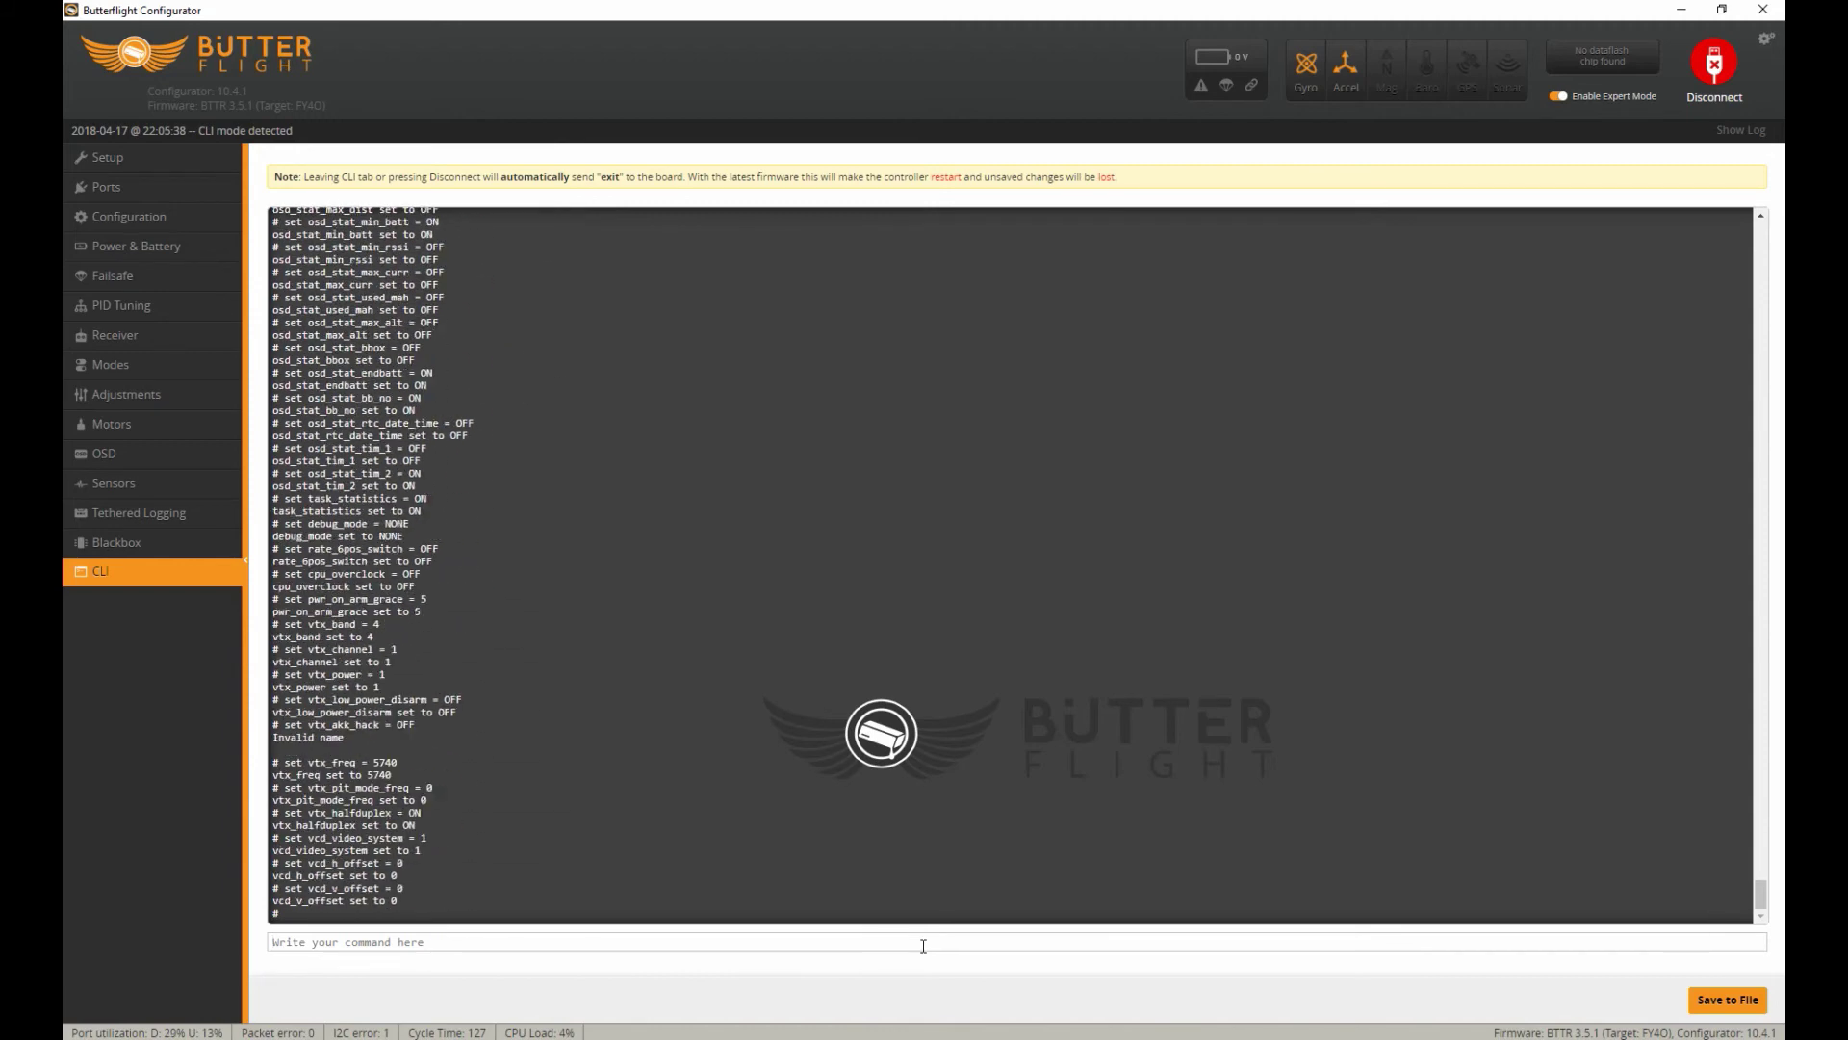
Step: Enter the save command to reboot the board, then reconnect
click(394, 943)
text(s)
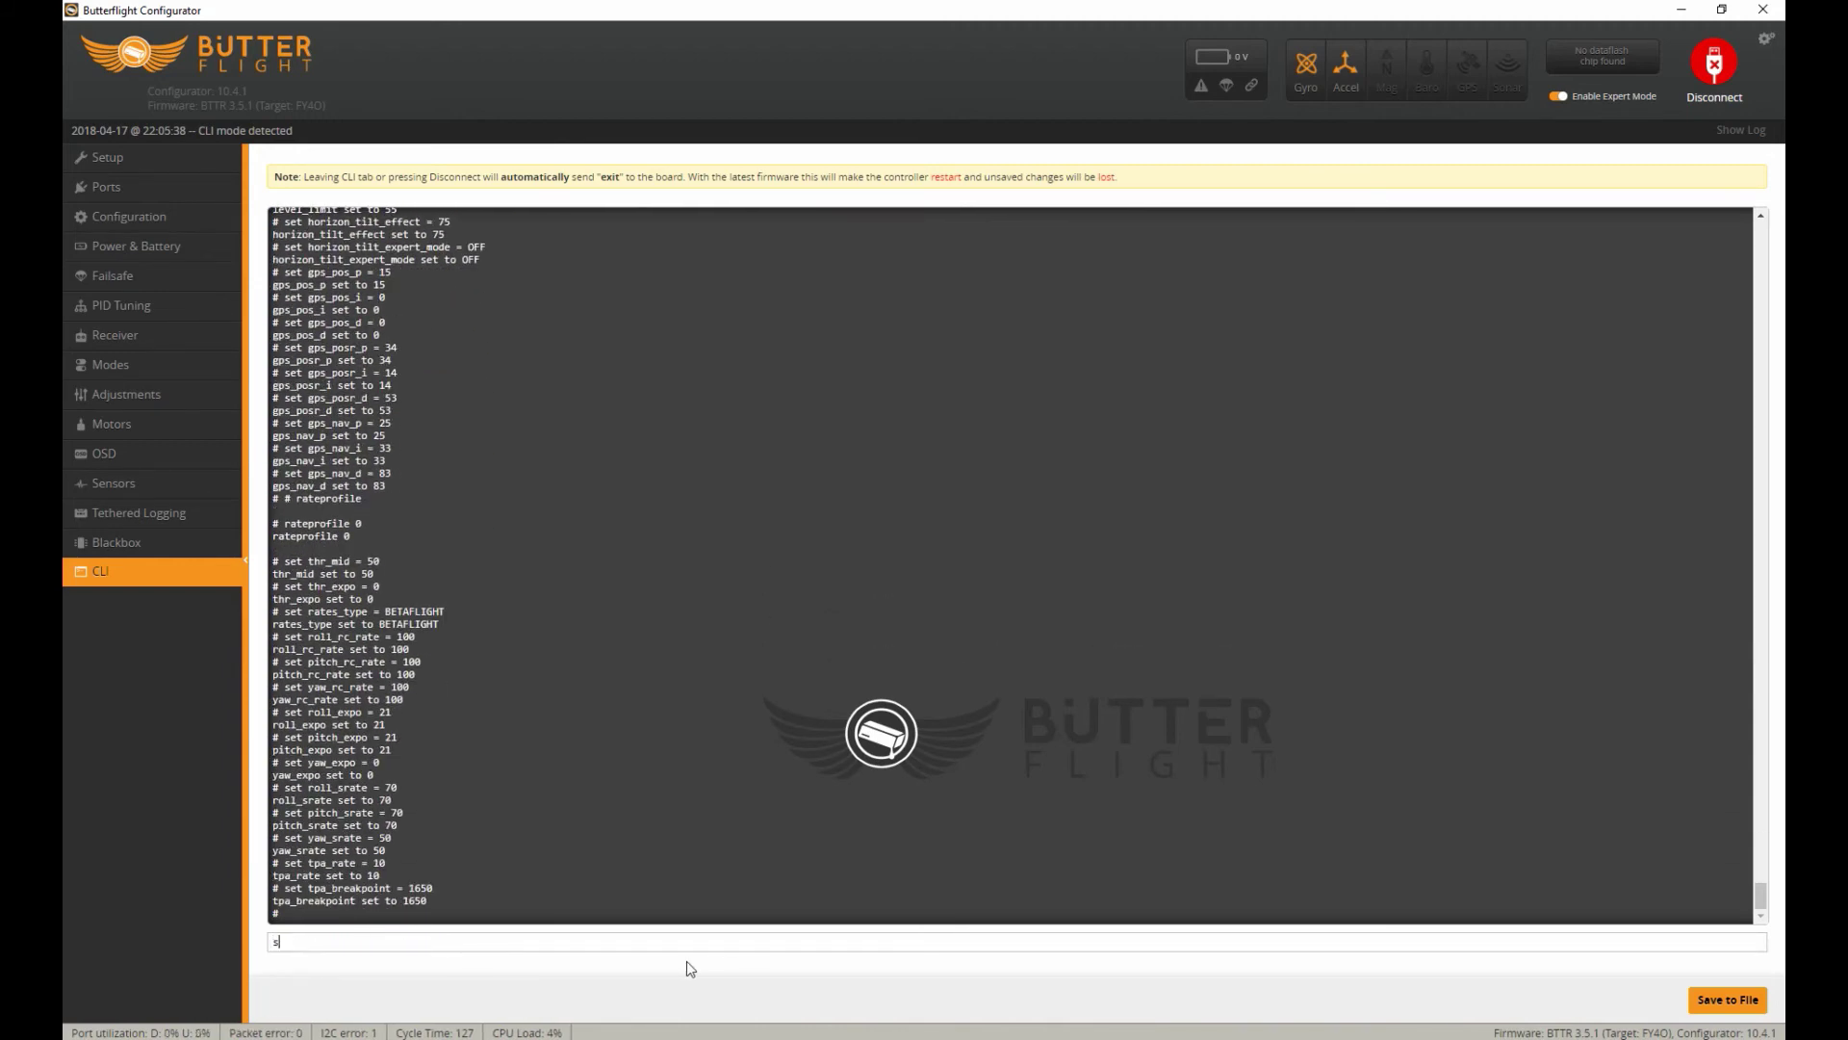
text(e)
key(Return)
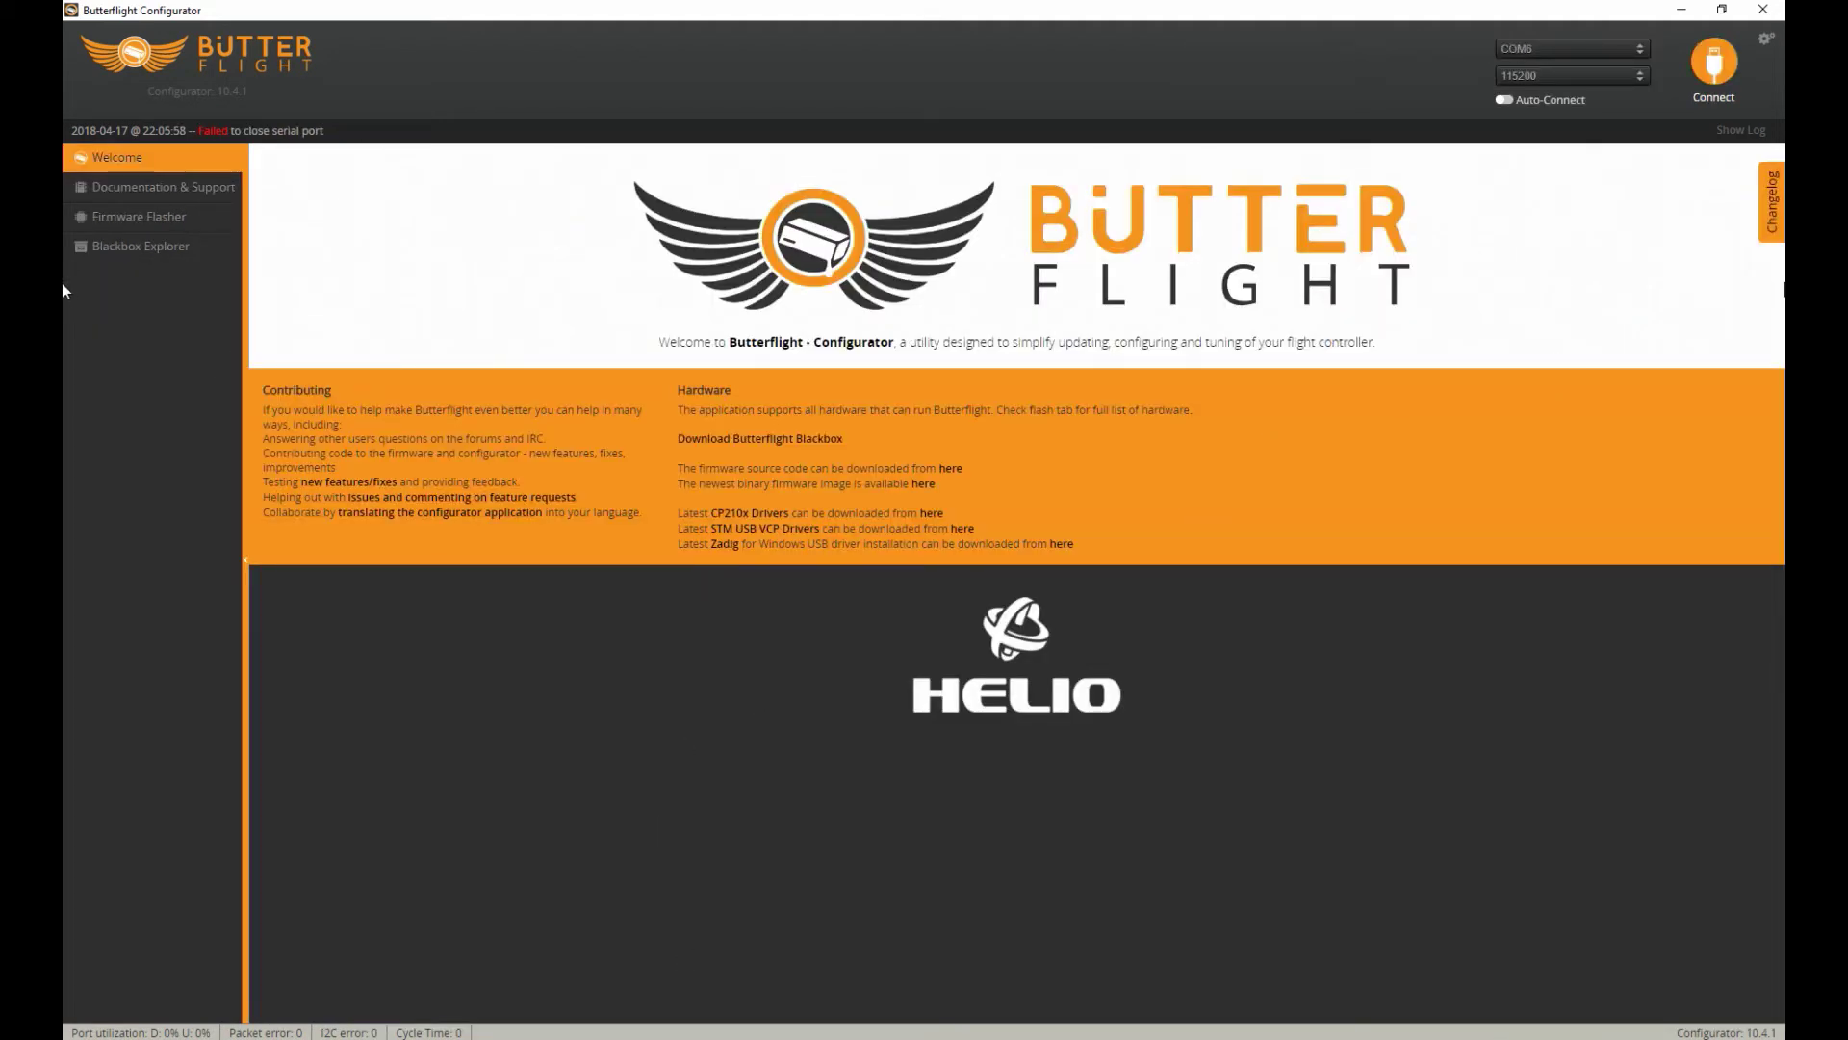
click(1717, 64)
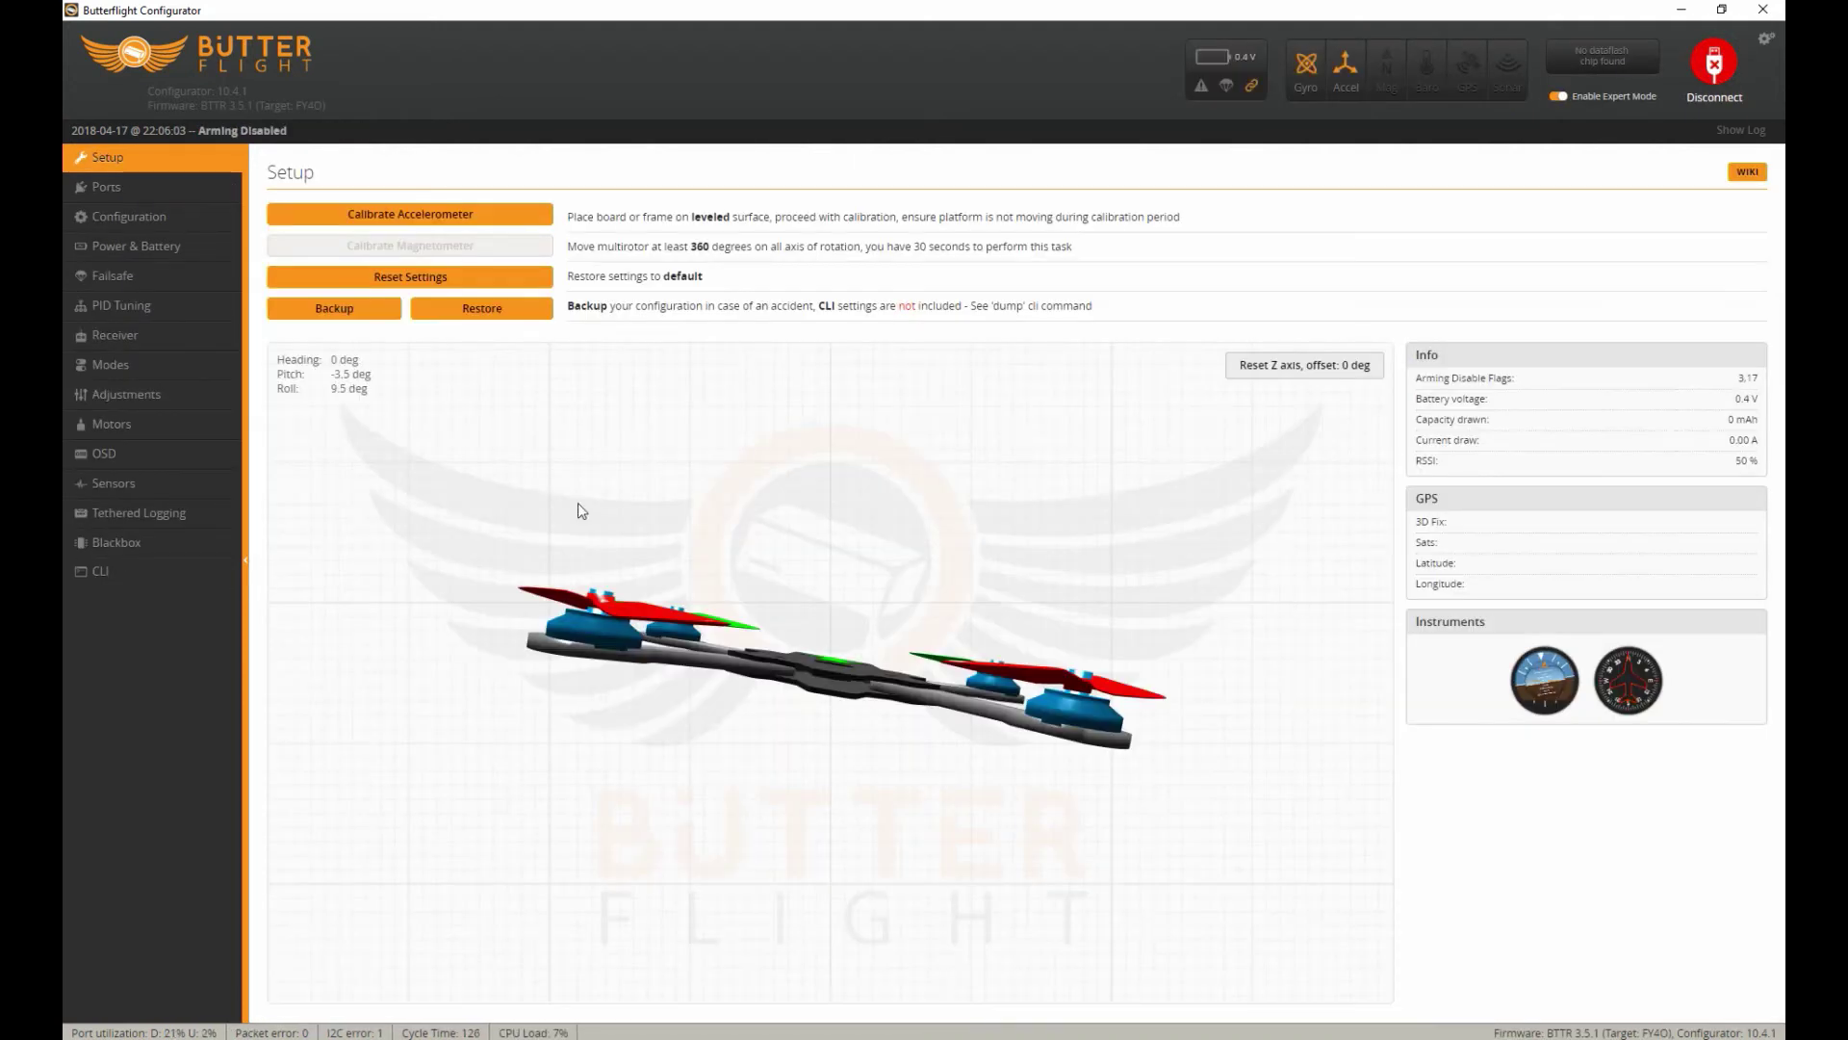
Step: Scroll through the restored Configuration settings, then go to PID Tuning
click(124, 219)
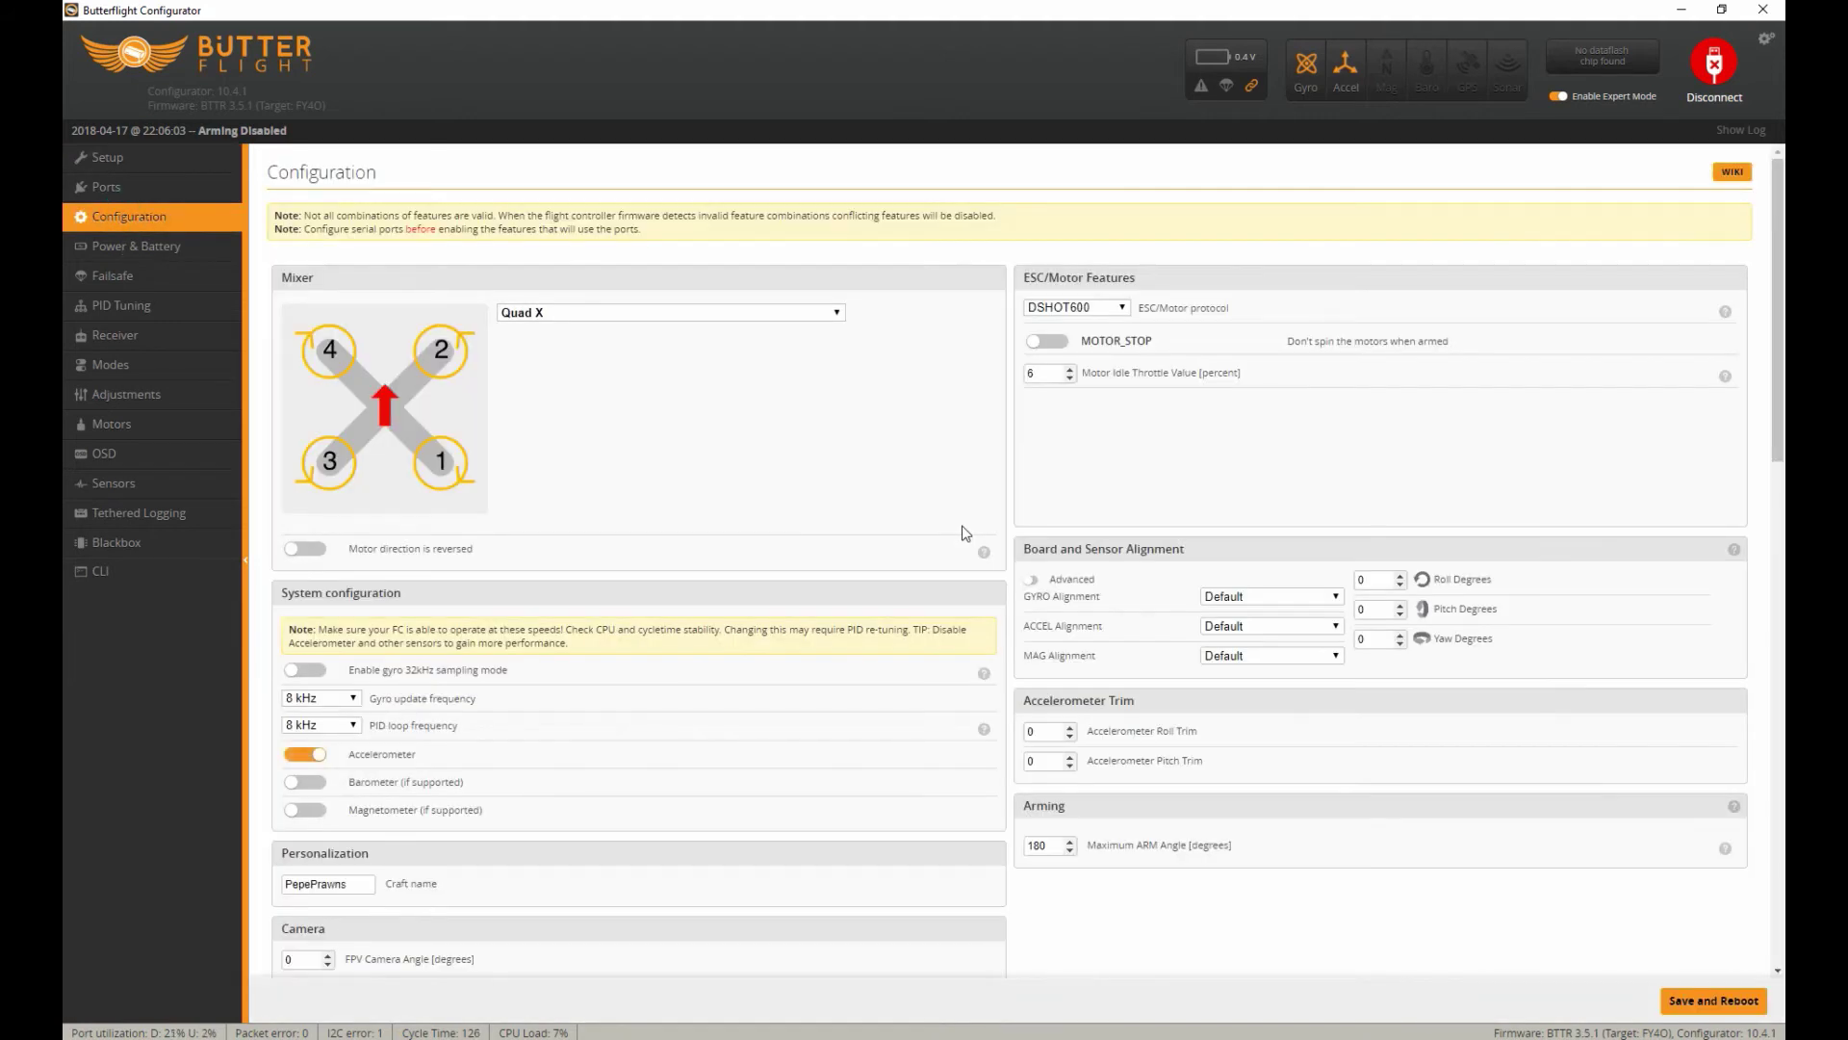
scroll(672, 771, down, 5)
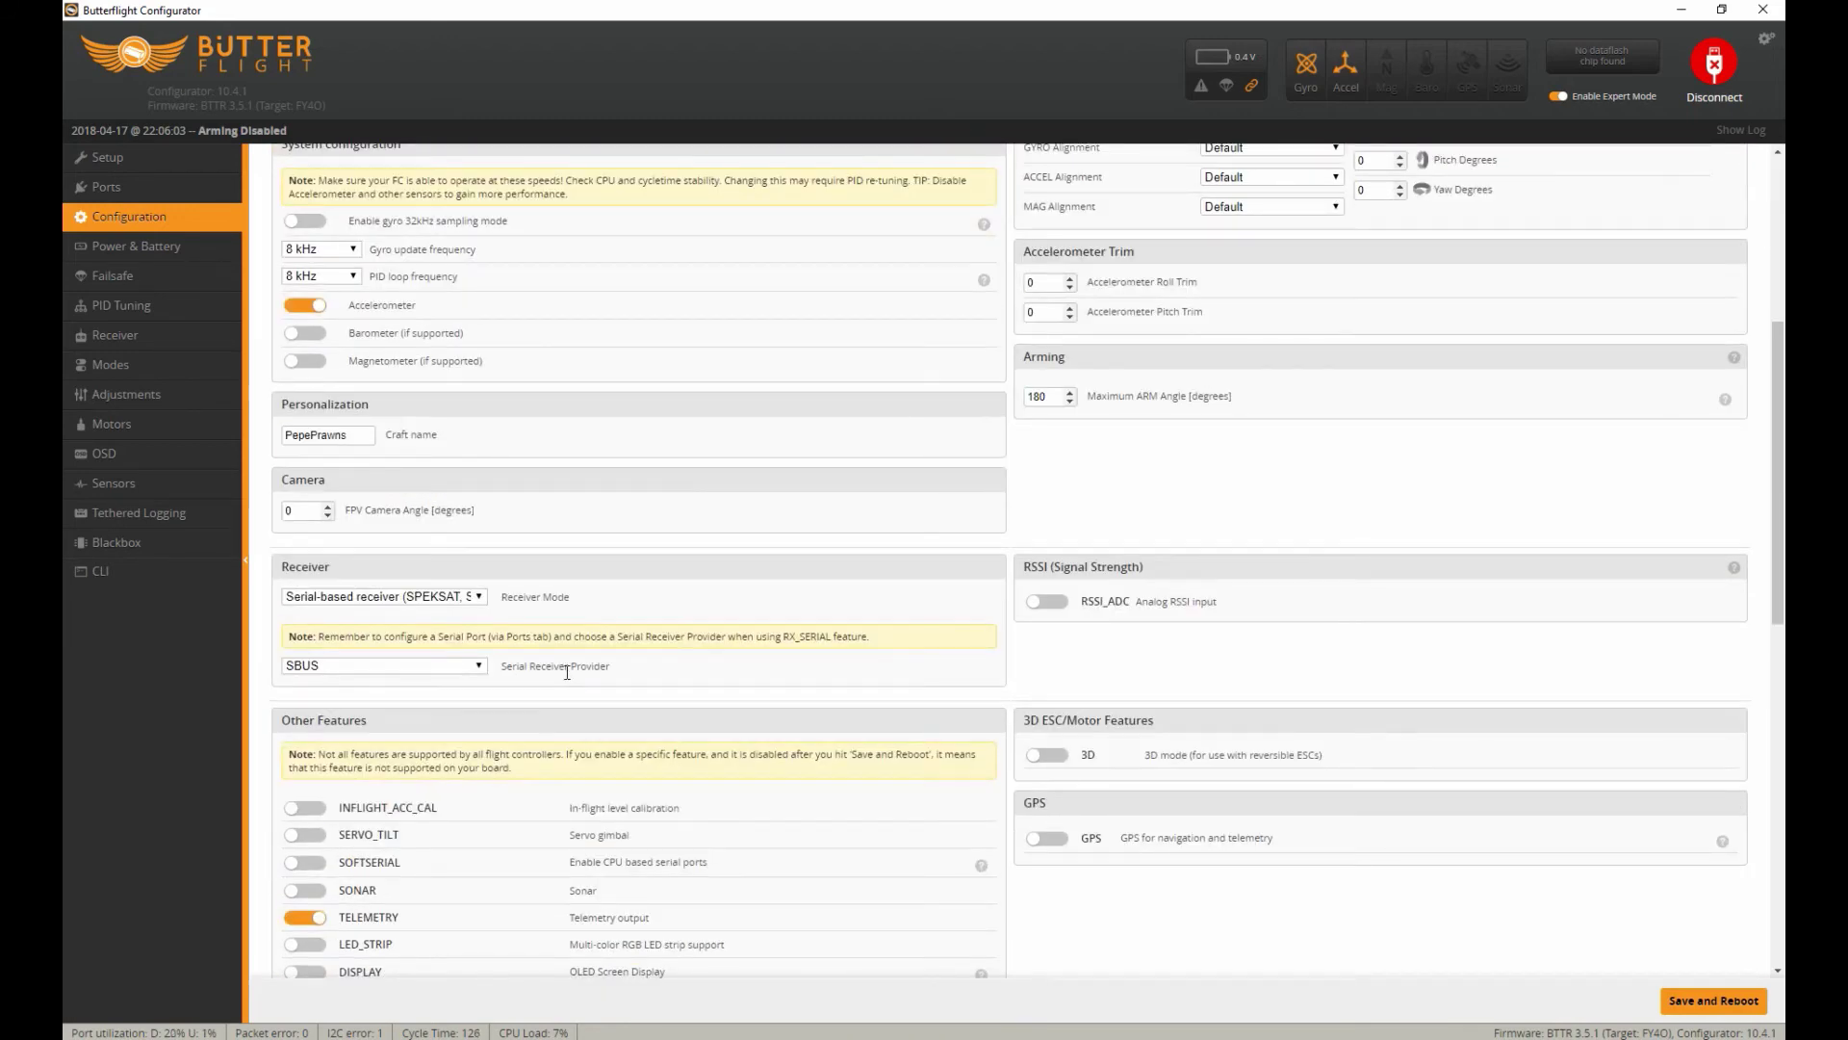
scroll(577, 671, down, 4)
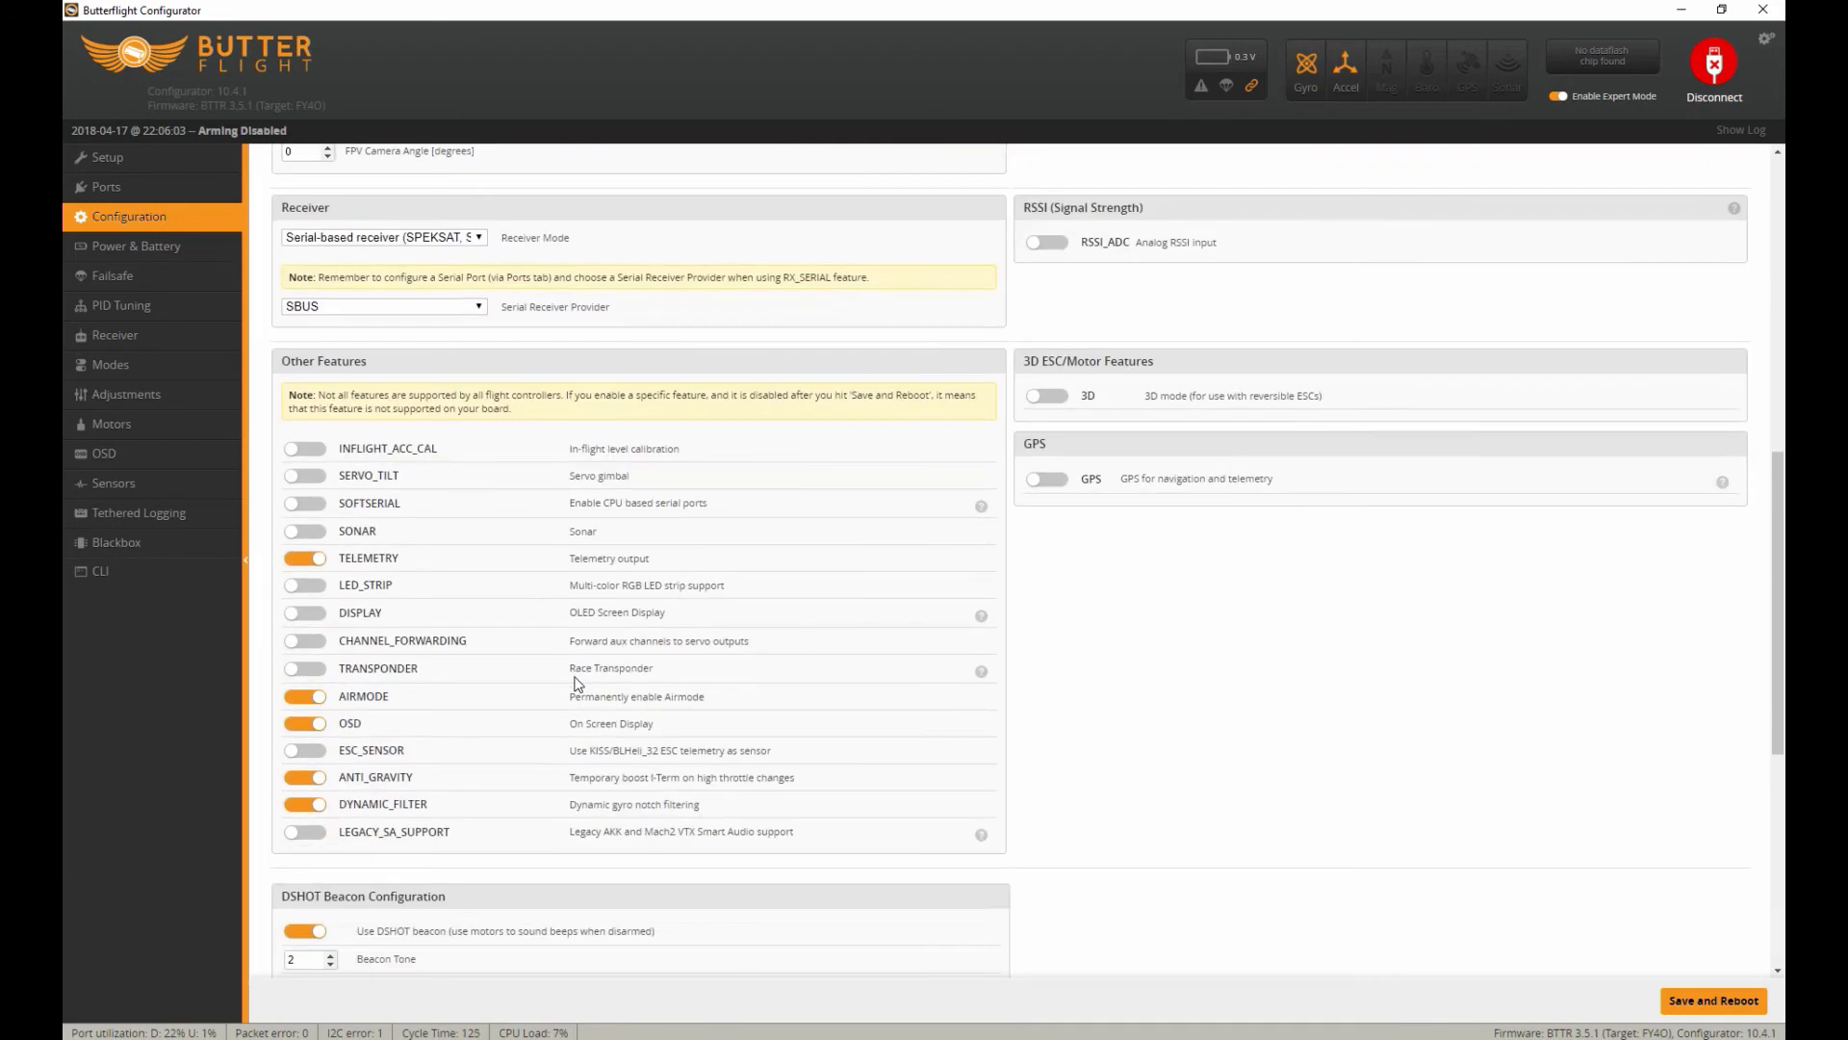
scroll(563, 628, down, 4)
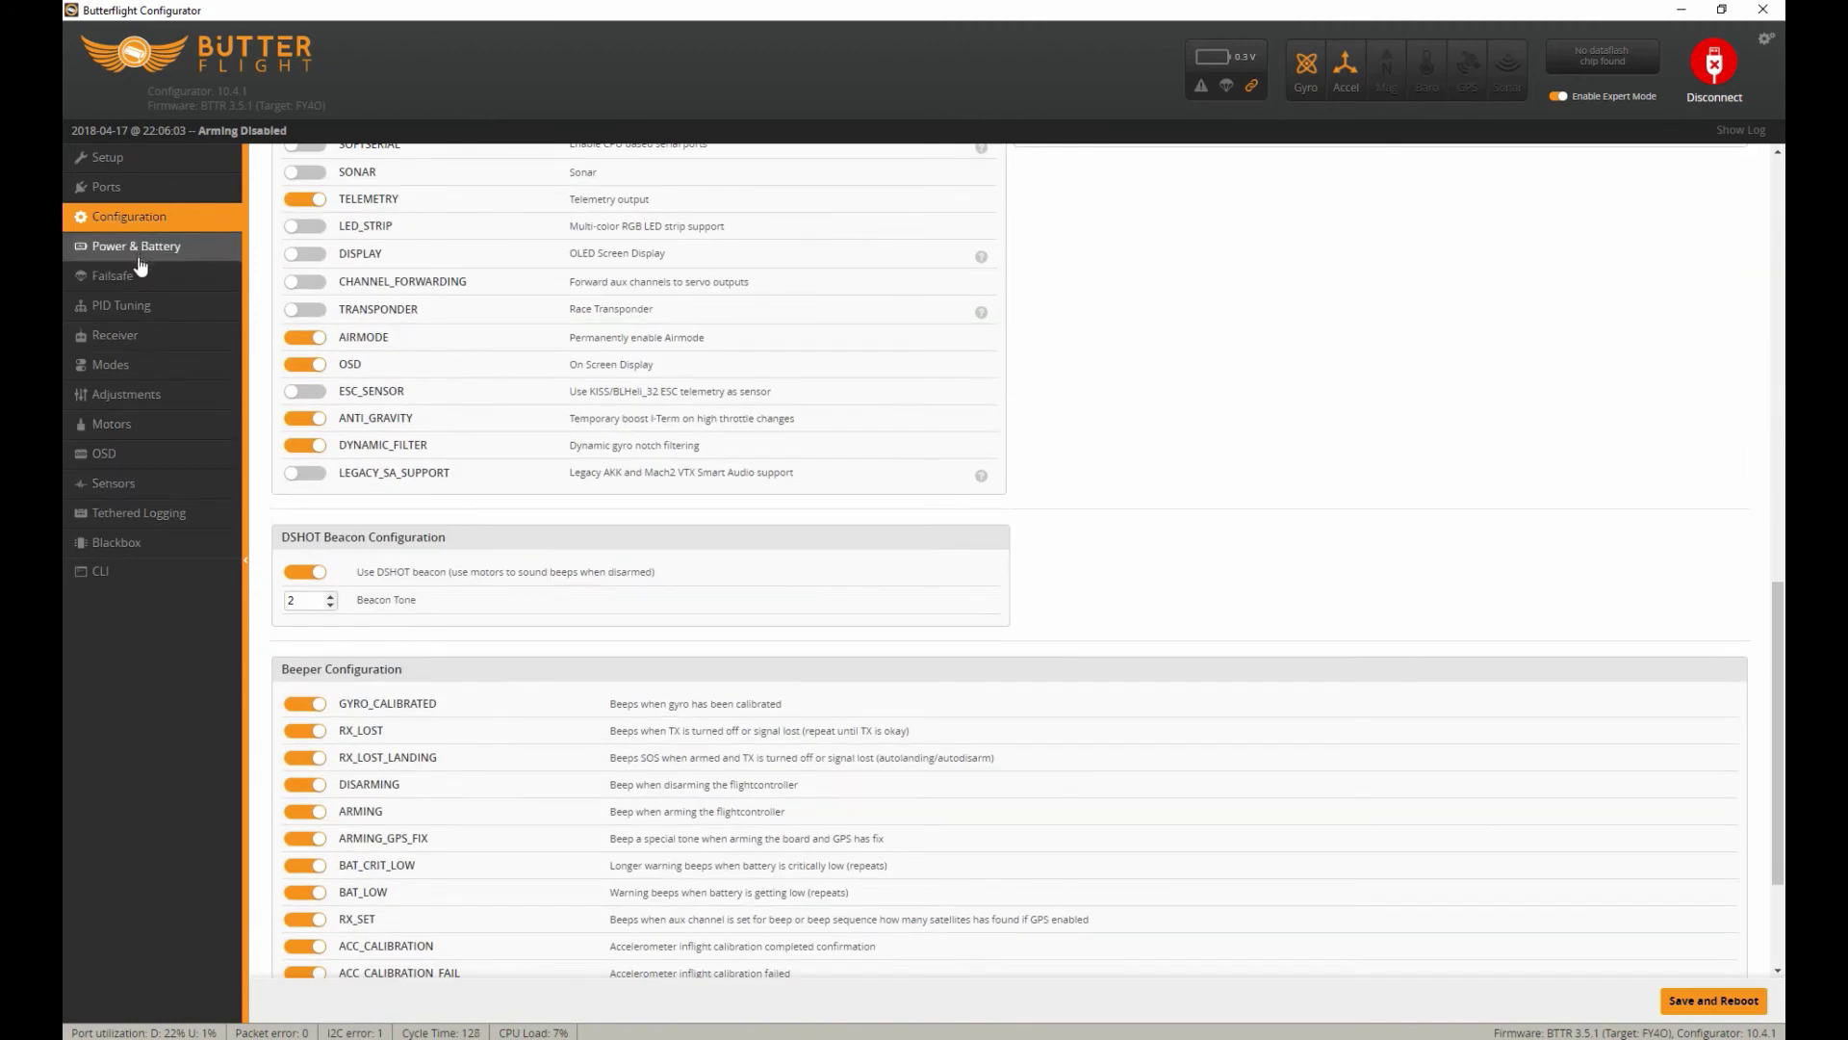
click(116, 305)
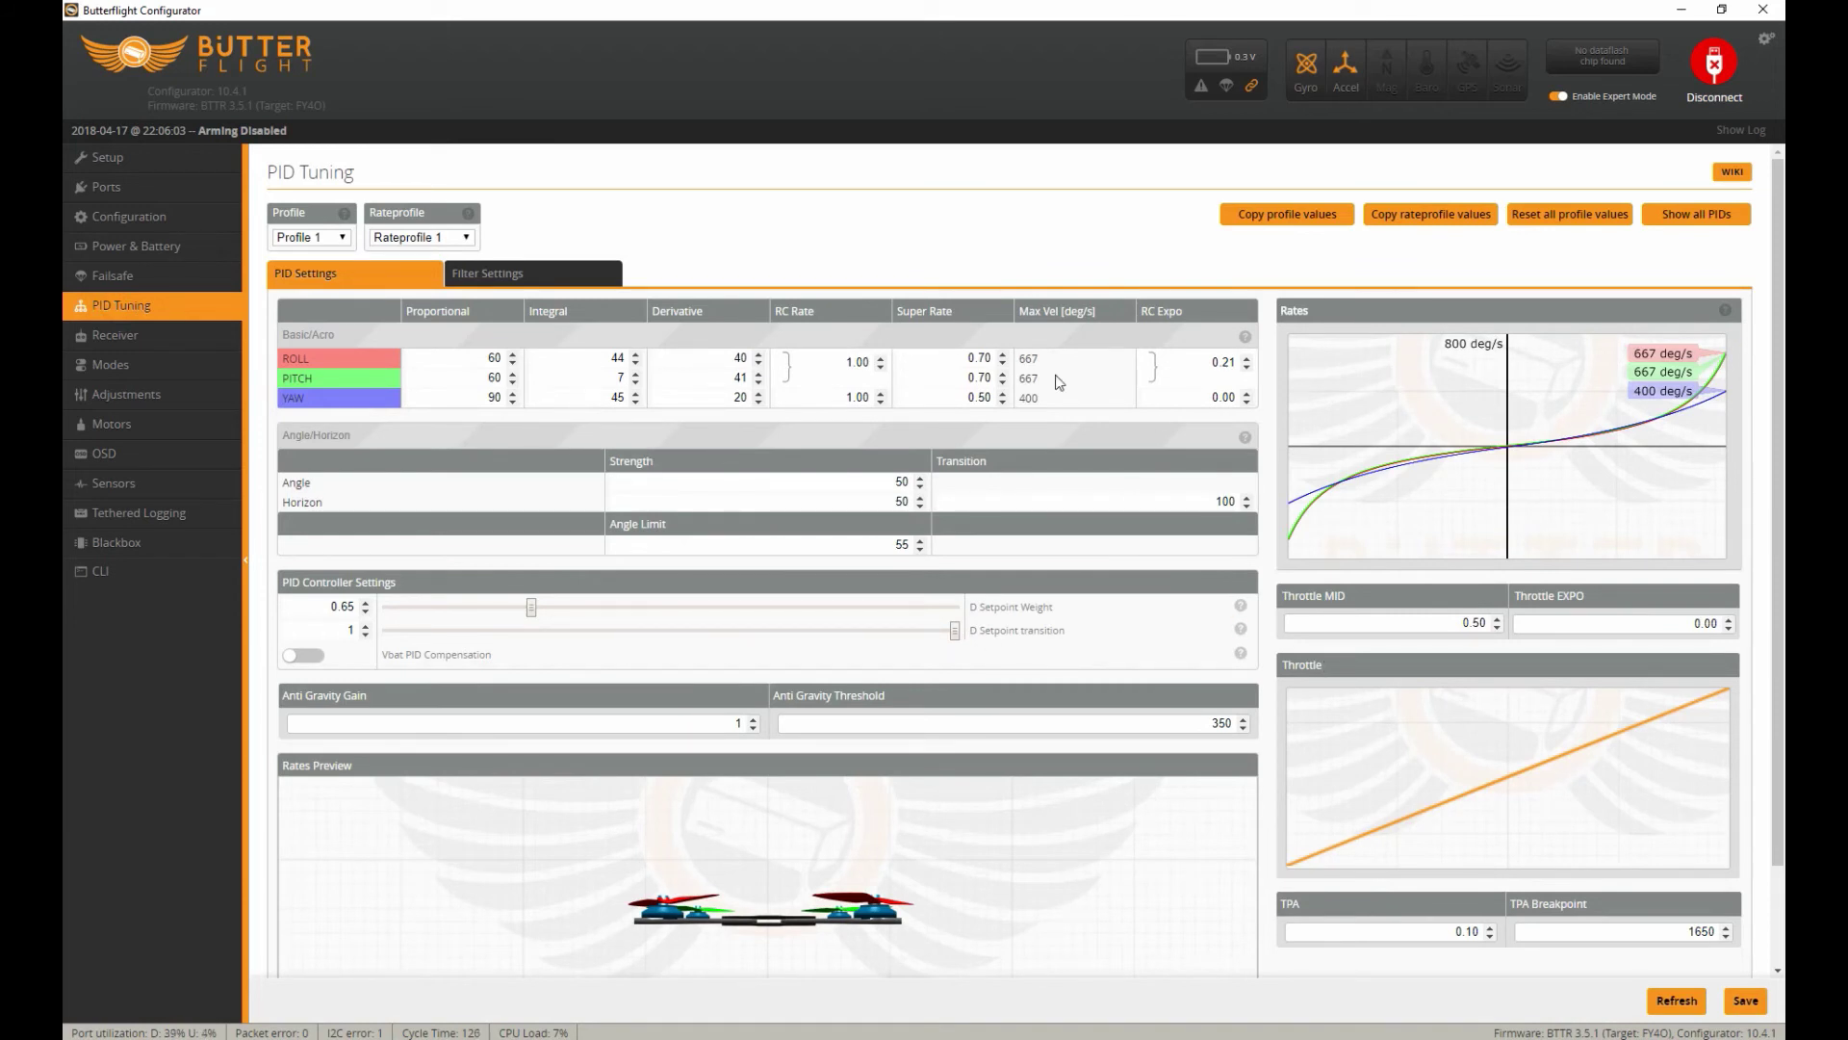
Step: Enable the D Term Notch Filter at 260 Hz under Filter Settings and save
click(510, 274)
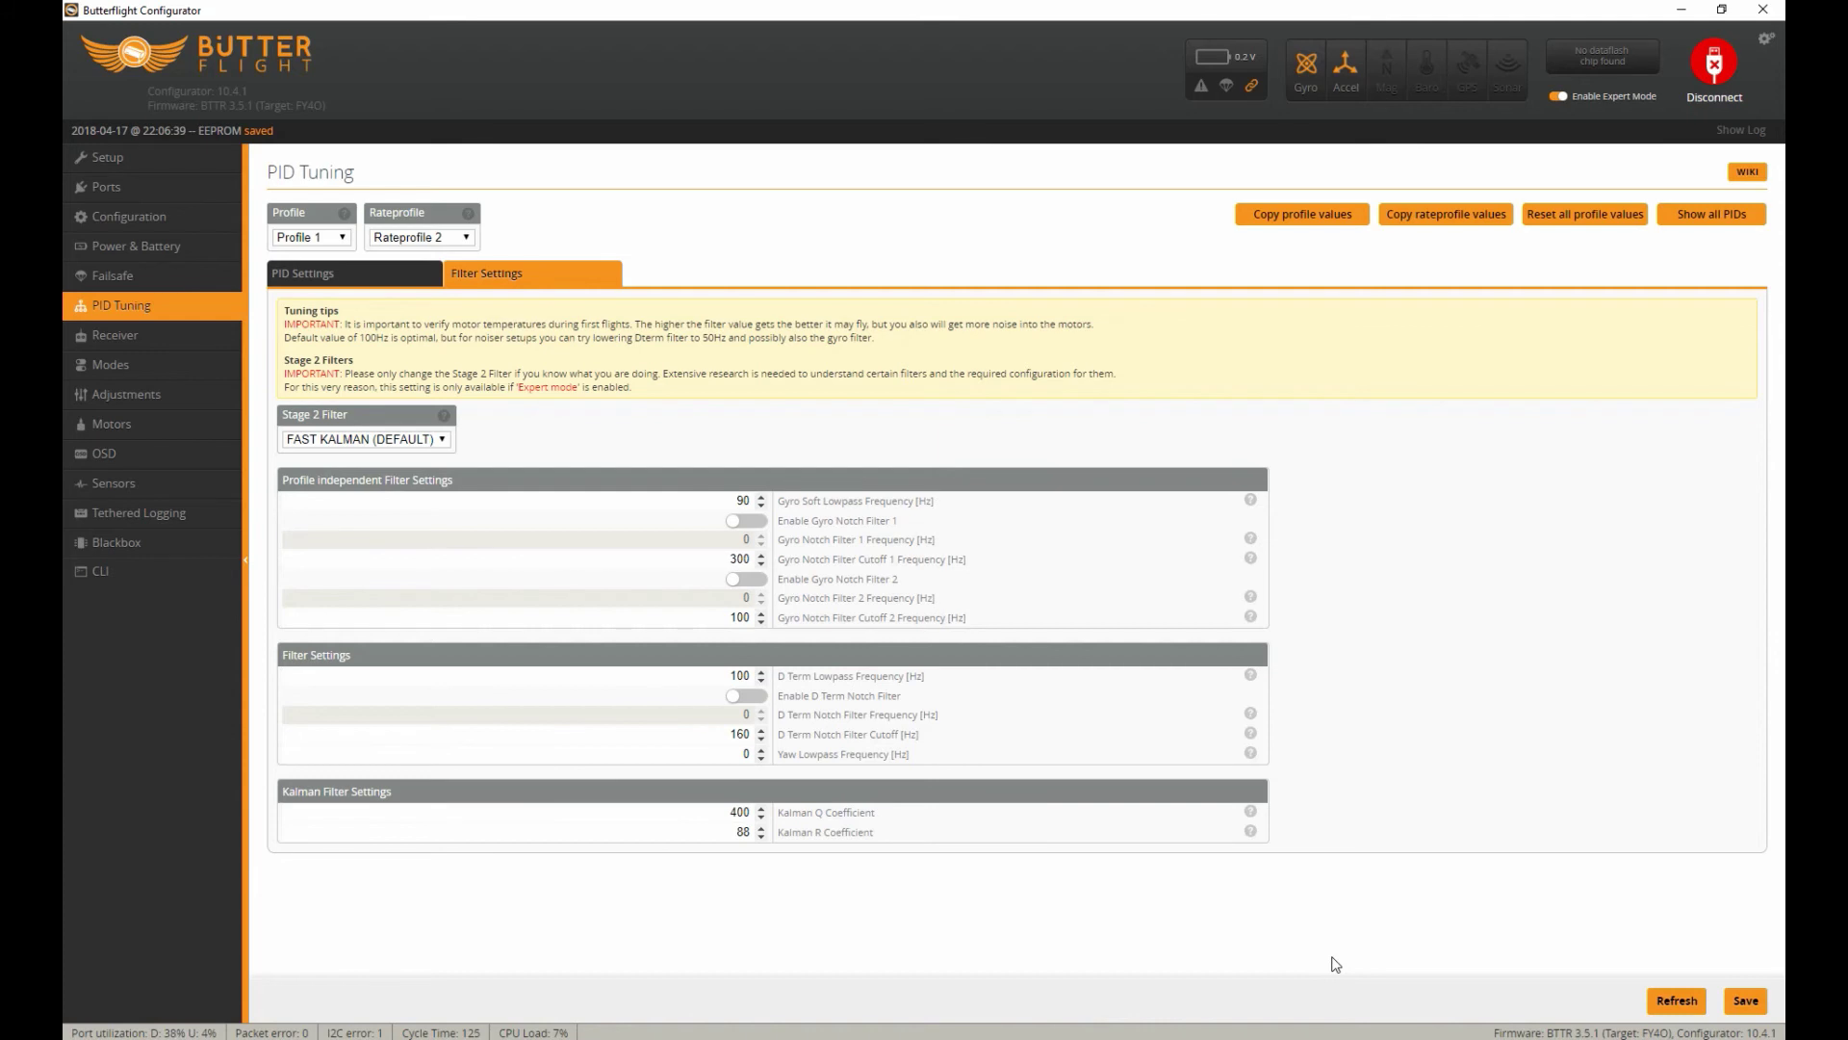
click(756, 695)
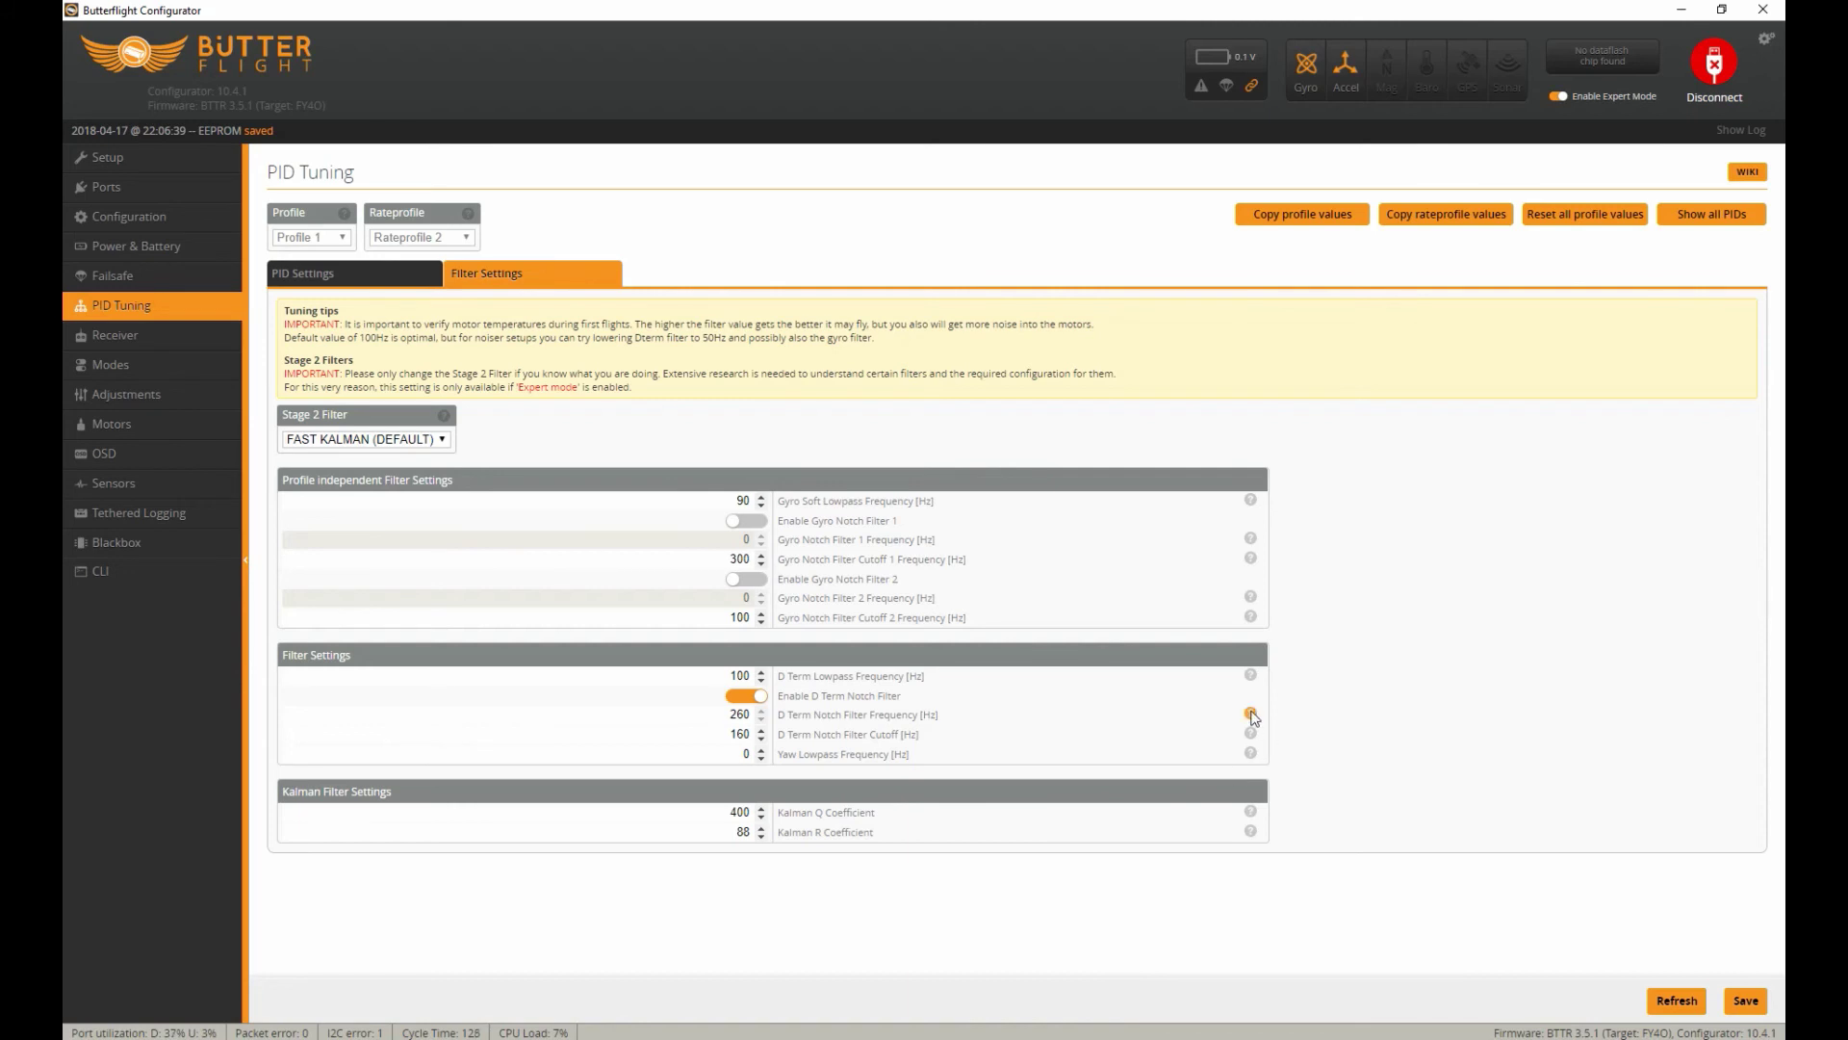
mouse_move(1251, 715)
click(1746, 1001)
Step: Check the PID Settings values, such as TPA Breakpoint 1650, then disconnect
click(353, 277)
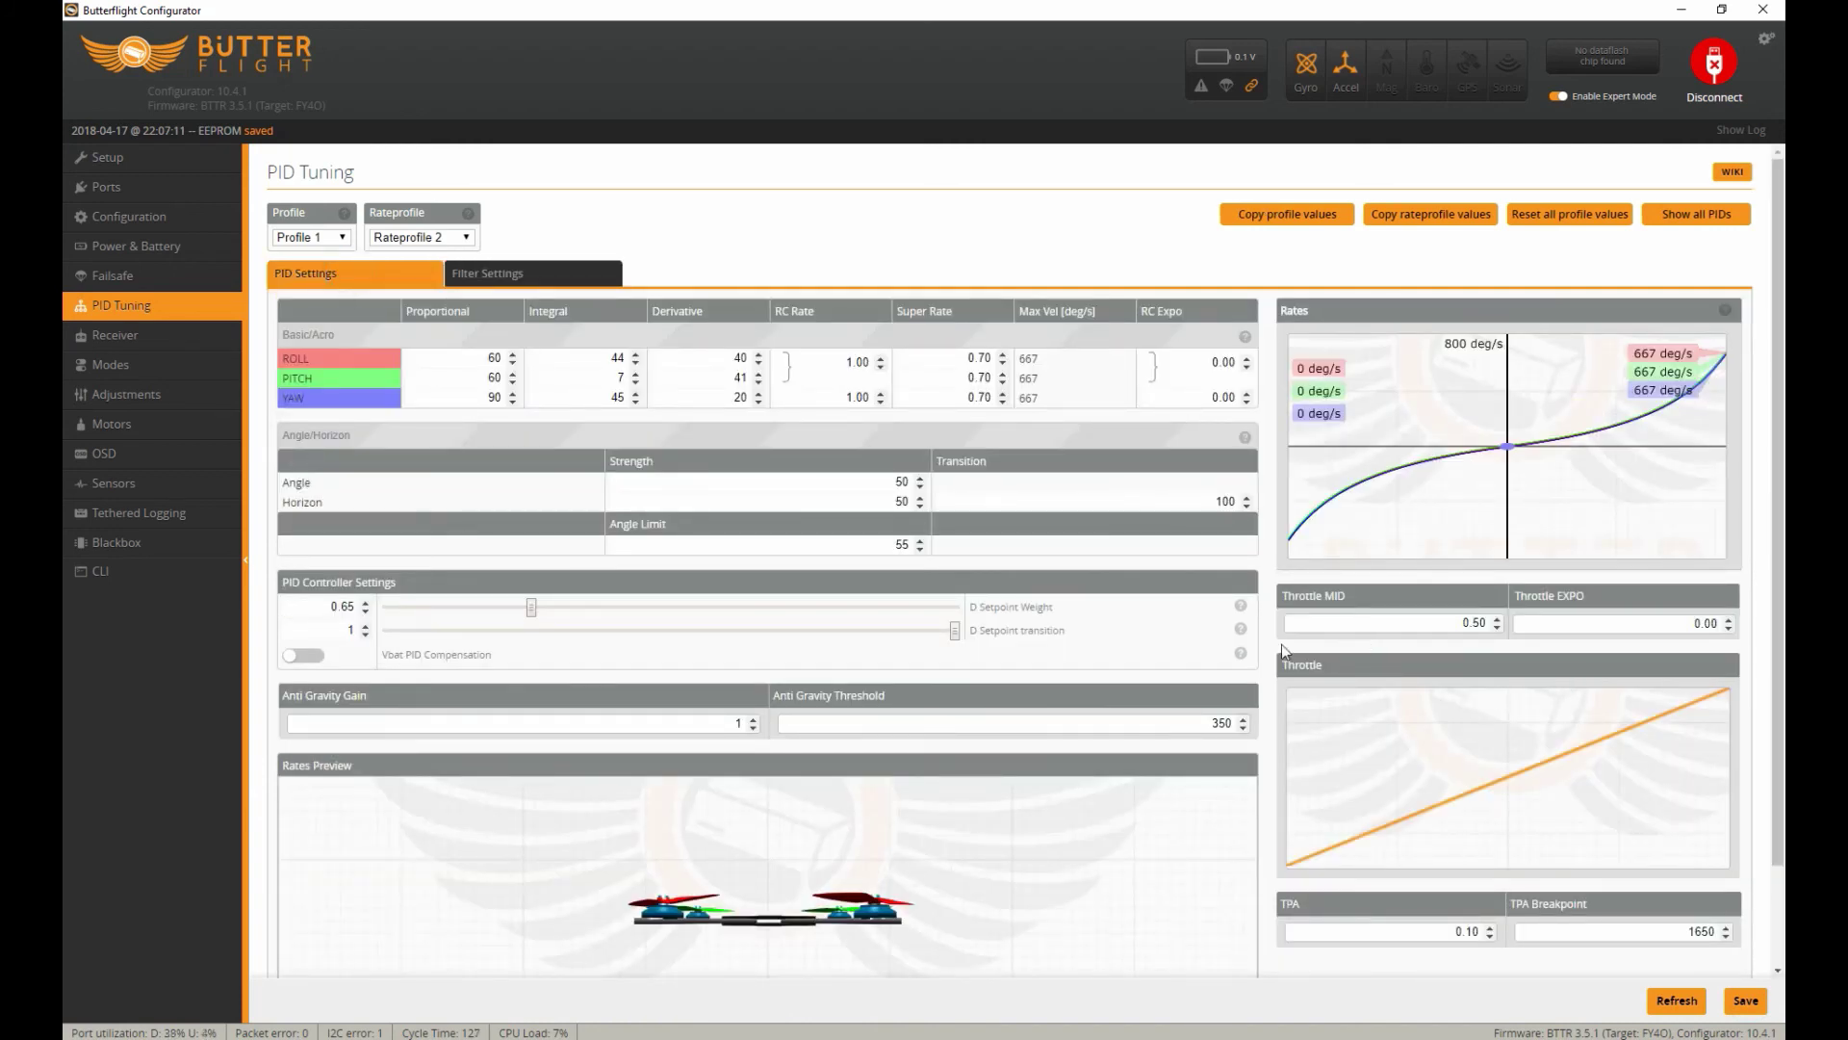
scroll(1101, 654, down, 2)
scroll(1166, 644, up, 2)
click(1717, 65)
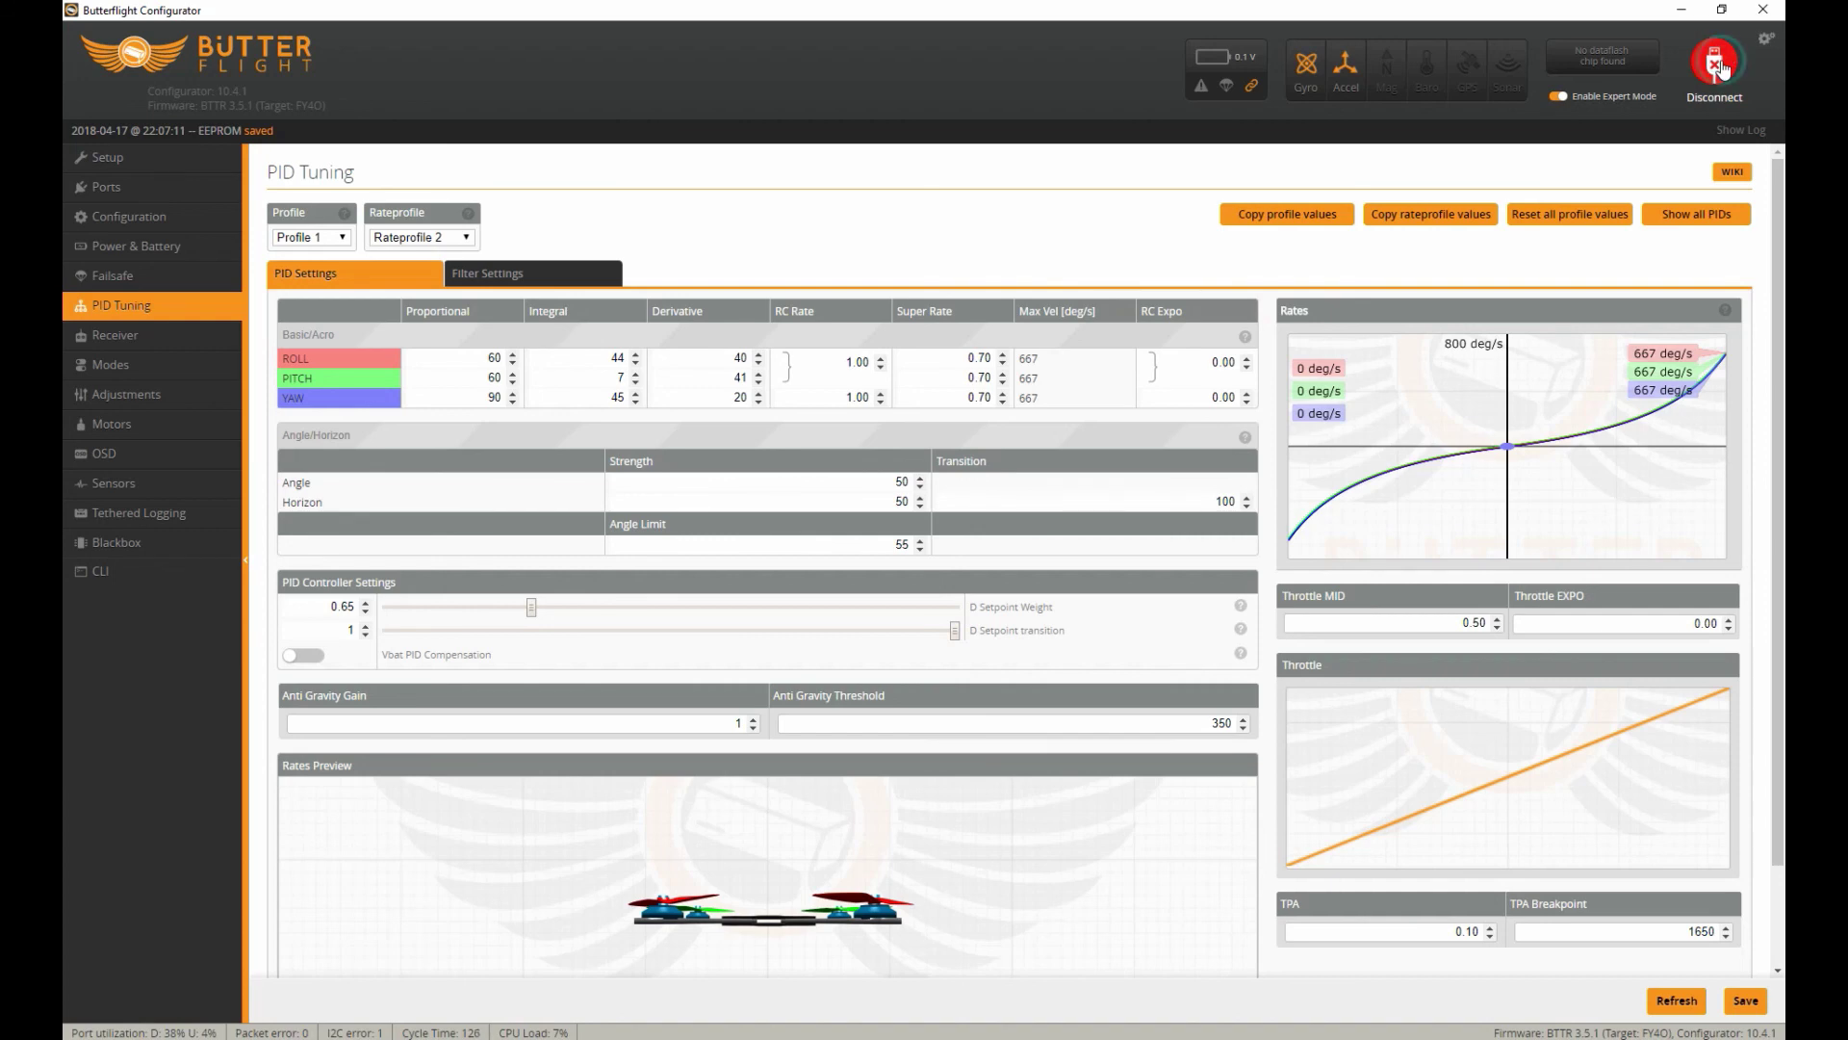